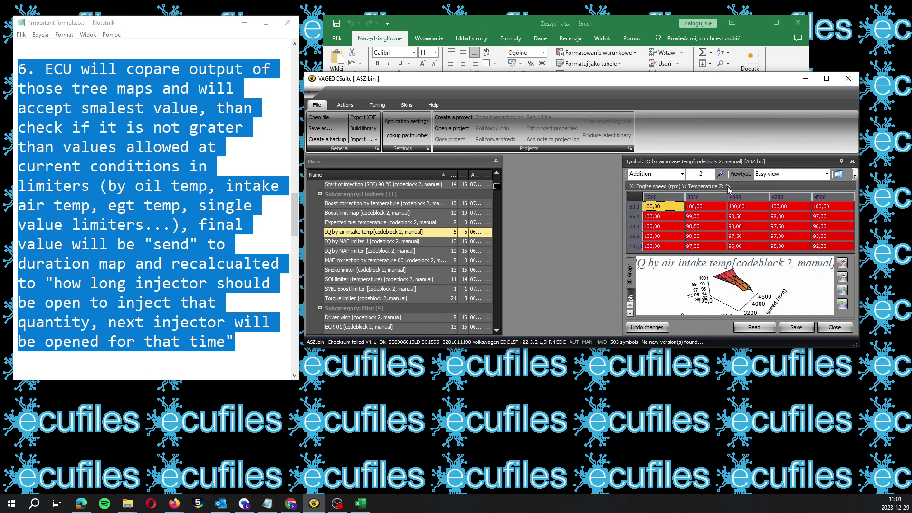
# View the IQ by MAF limiter 1 map and the IQ by MAP limiter map one after another, closing each map.
pyautogui.click(852, 161)
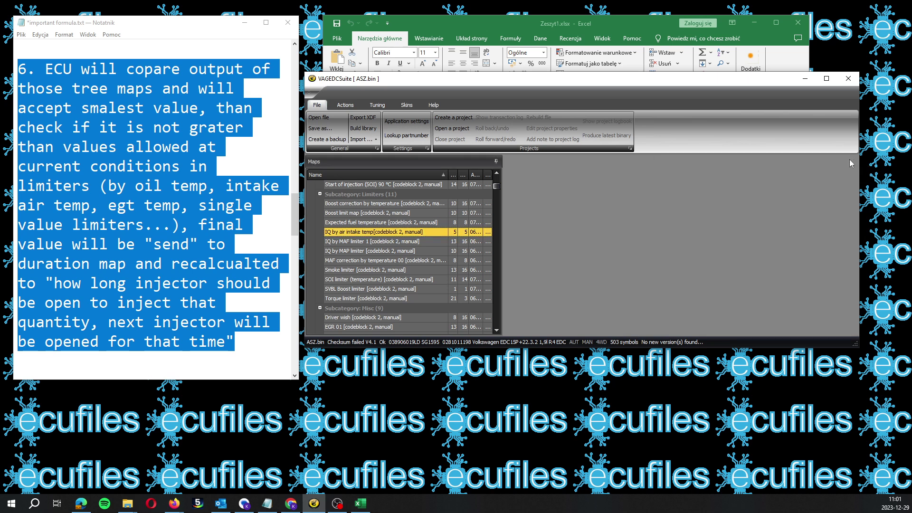
pyautogui.doubleClick(345, 241)
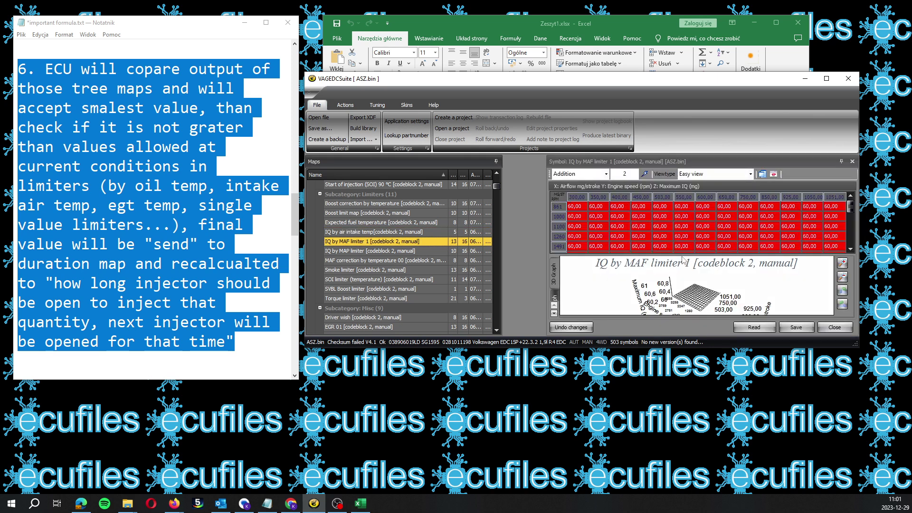
pyautogui.click(852, 162)
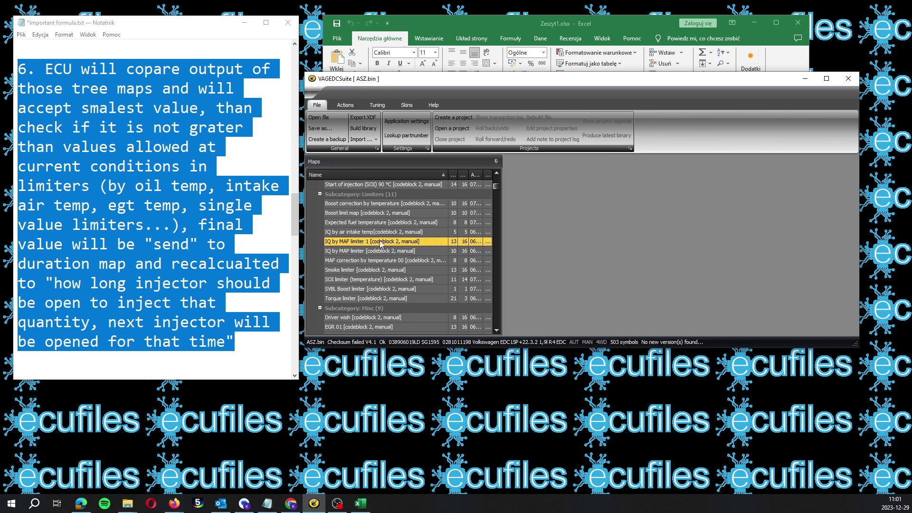
pyautogui.doubleClick(360, 252)
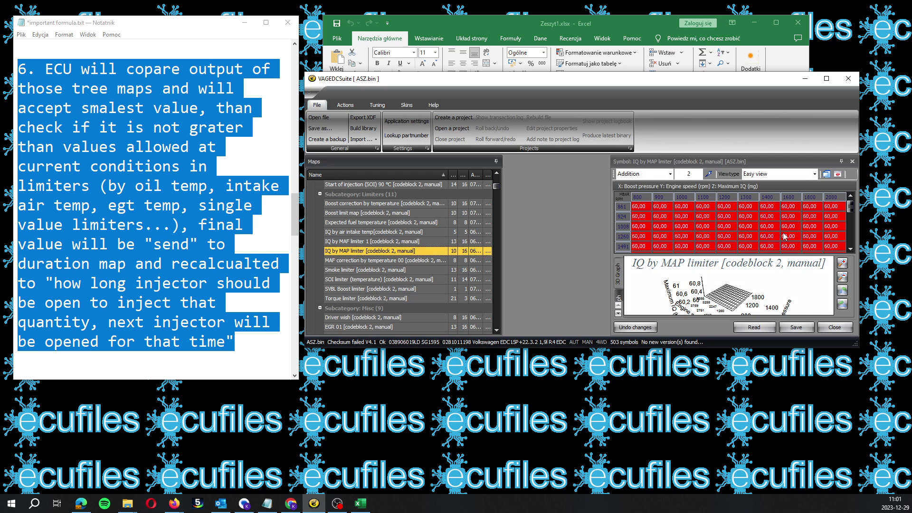
pyautogui.click(852, 162)
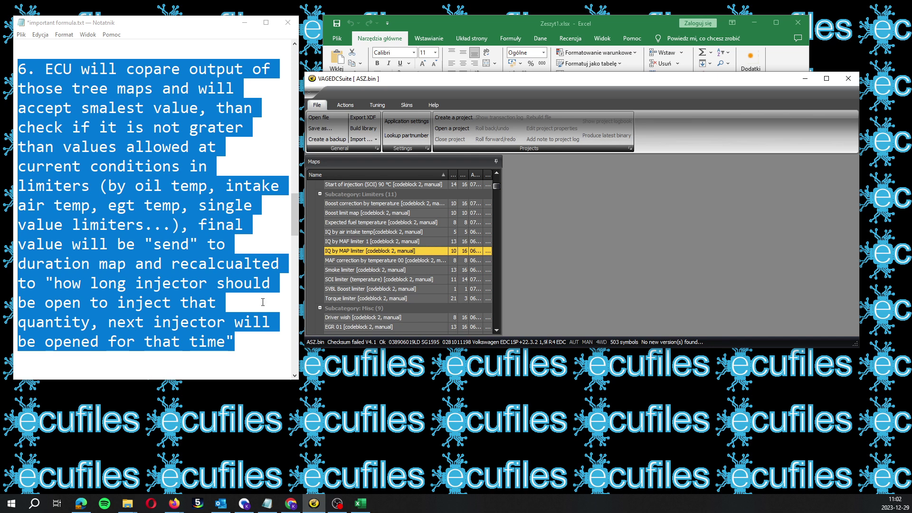
# In the Notepad notes, go to point 7 about the simplified example maps and highlight its whole text.
pyautogui.click(264, 298)
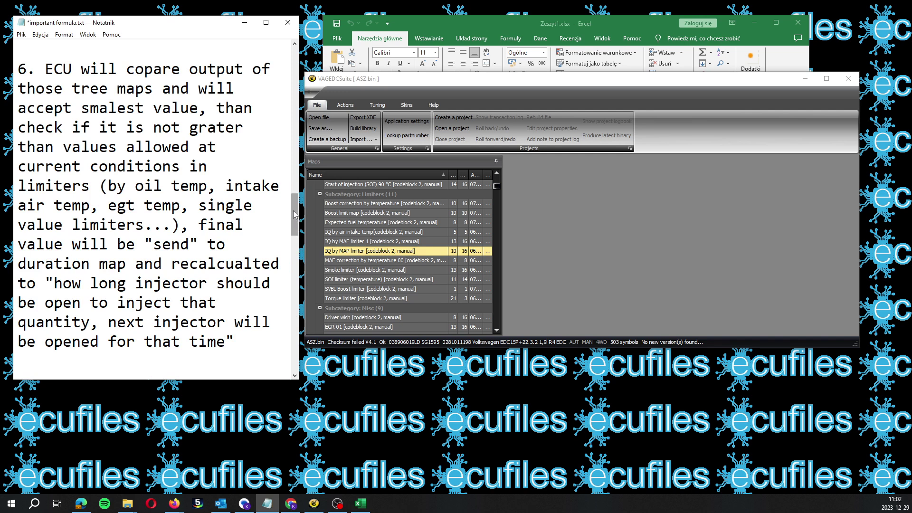
pyautogui.moveTo(295, 216); pyautogui.dragTo(295, 258)
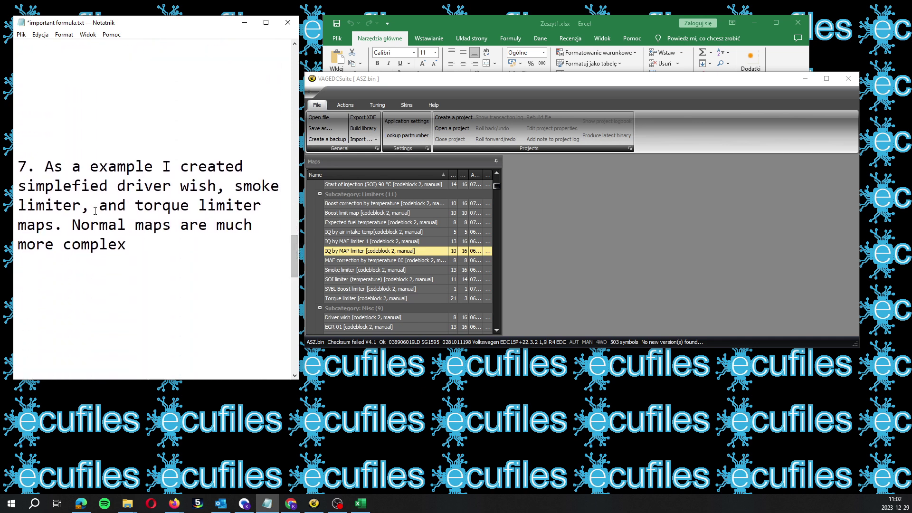
pyautogui.moveTo(21, 167); pyautogui.dragTo(124, 242)
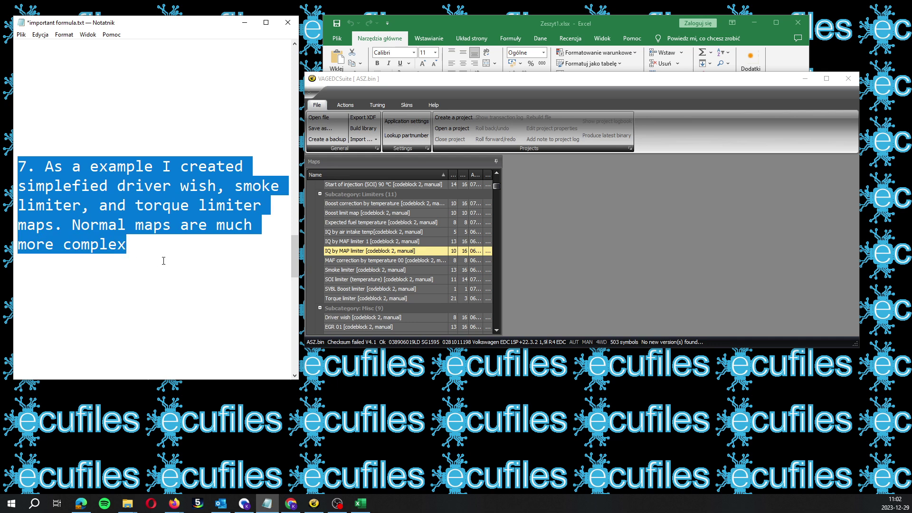
# Switch to the Excel workbook, enlarge its window to show the example table, and examine the 1000 rpm entries in the Driver Wish map.
pyautogui.click(517, 22)
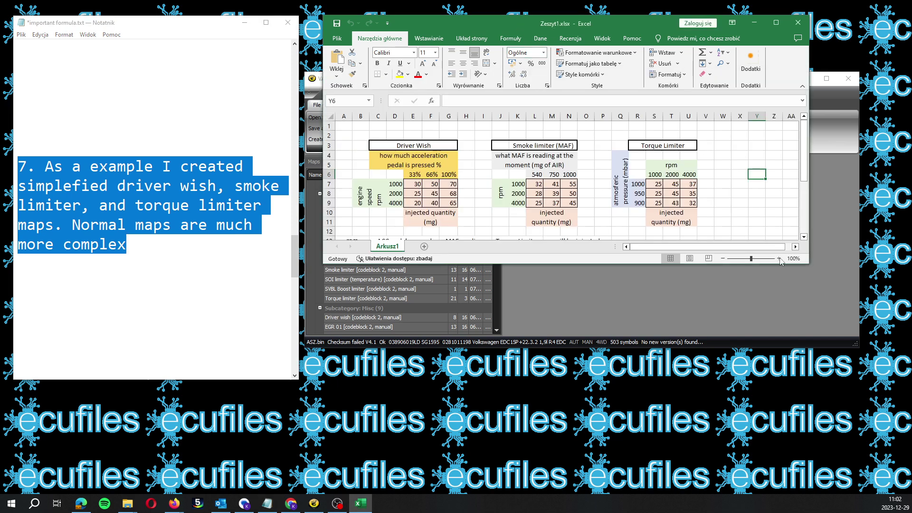
pyautogui.moveTo(809, 267); pyautogui.dragTo(865, 376)
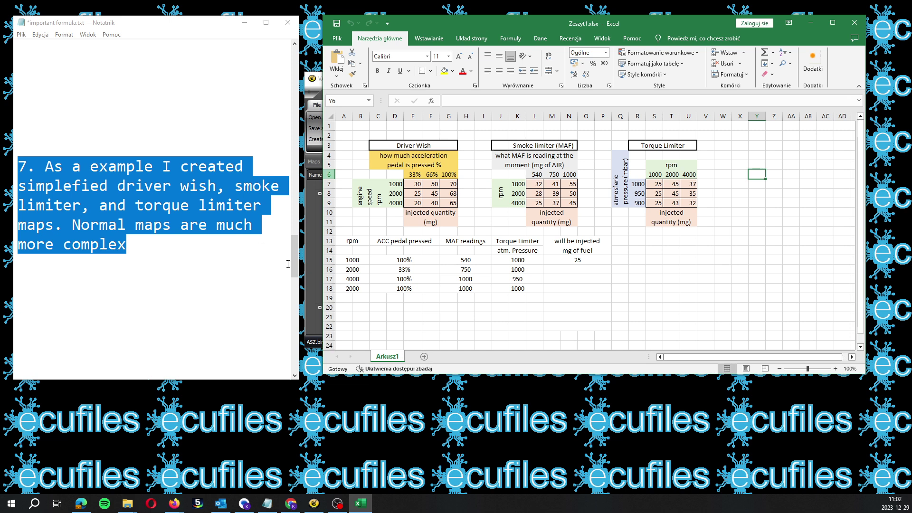
pyautogui.click(350, 262)
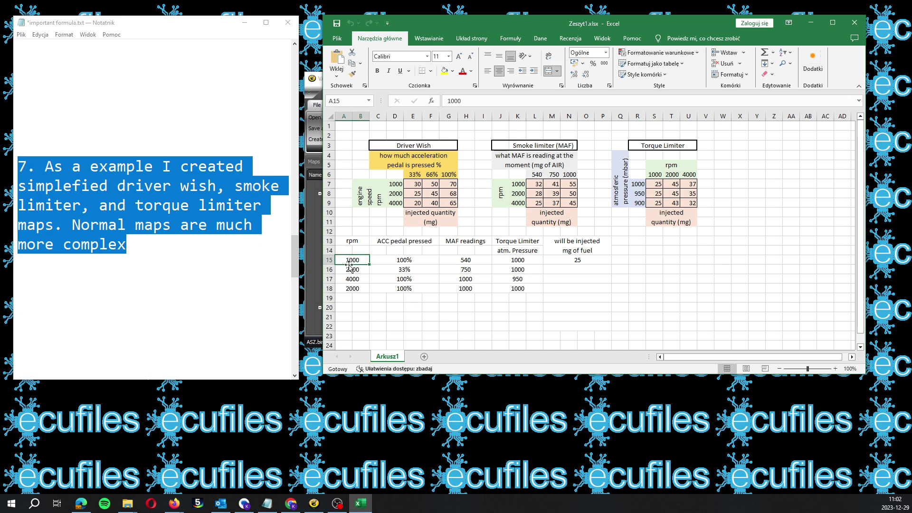
pyautogui.click(411, 187)
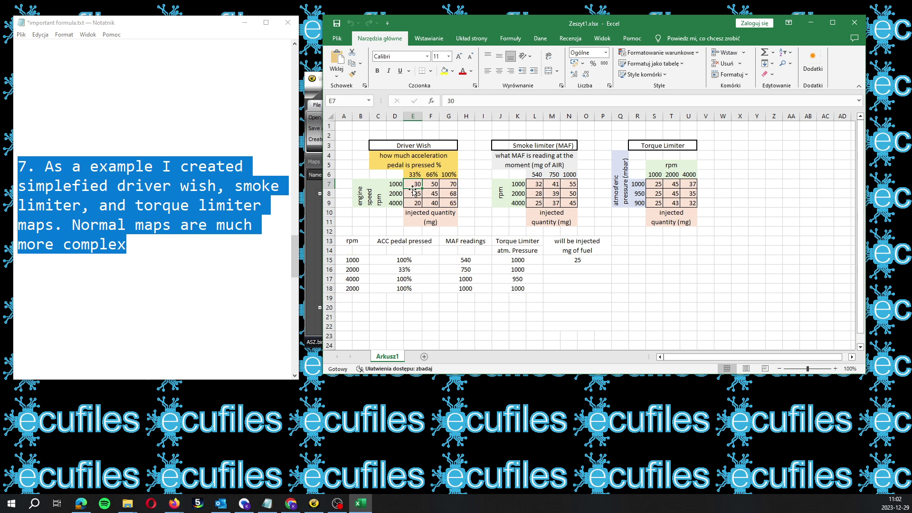
pyautogui.click(448, 185)
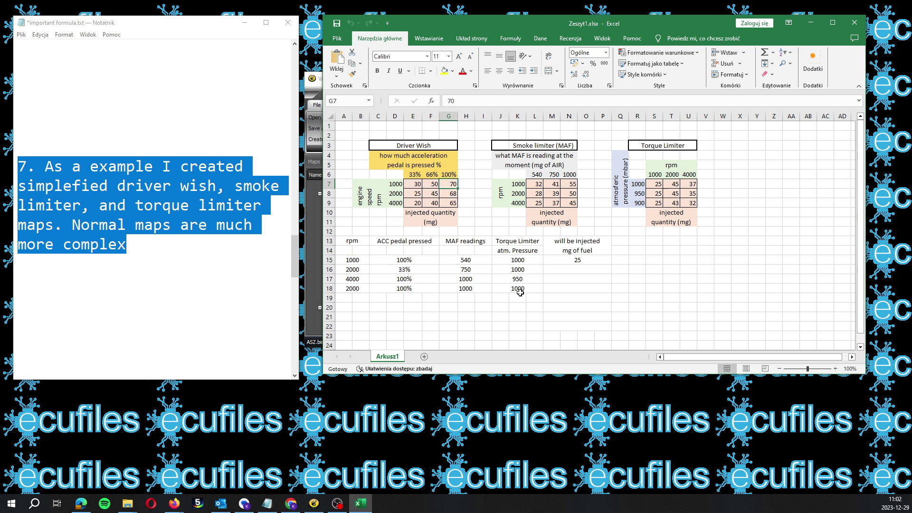
# Re-enter the injected fuel formula in M15 as =MIN(G7;L7;S7), taking one cell from each of the three maps.
pyautogui.click(583, 264)
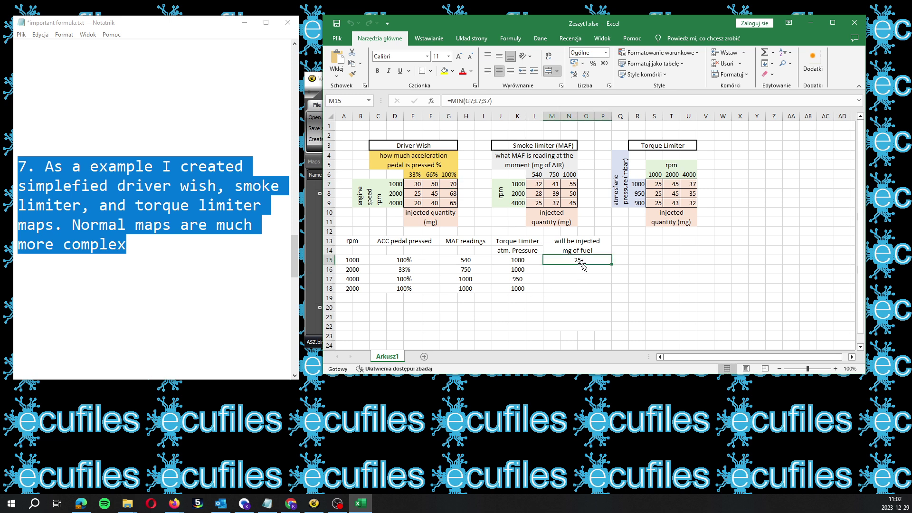
pyautogui.moveTo(500, 102); pyautogui.dragTo(429, 104)
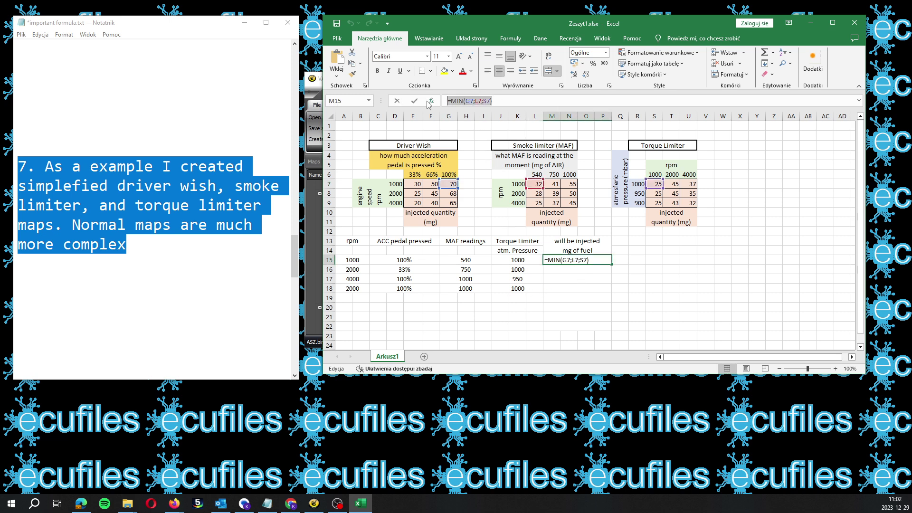
pyautogui.press('BackSpace')
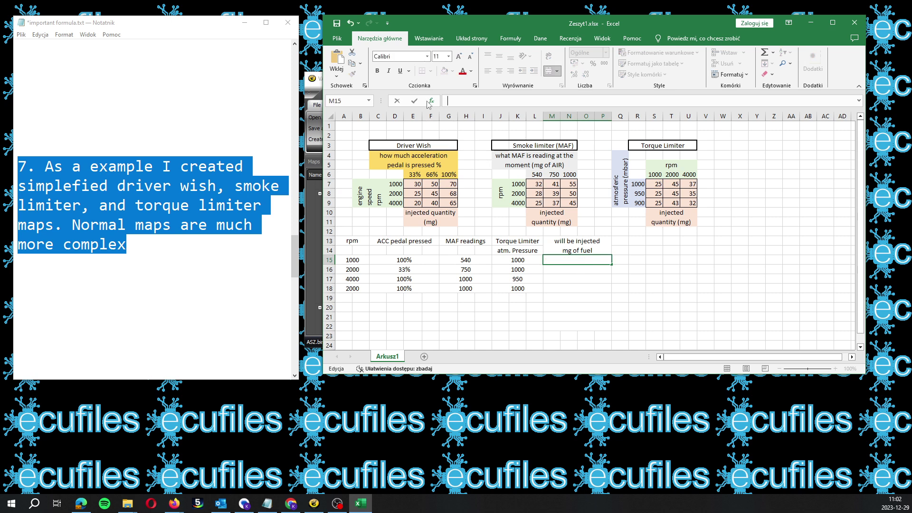
pyautogui.write('min(')
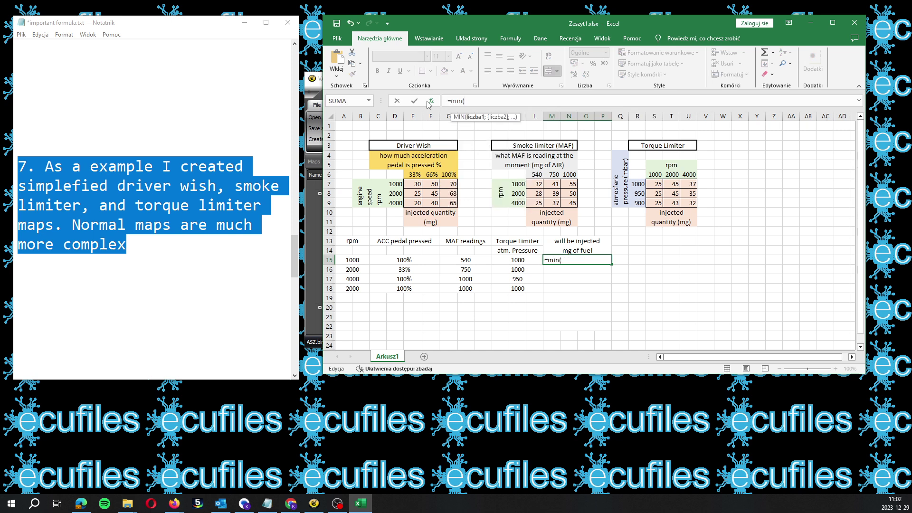
pyautogui.click(454, 185)
pyautogui.write(';')
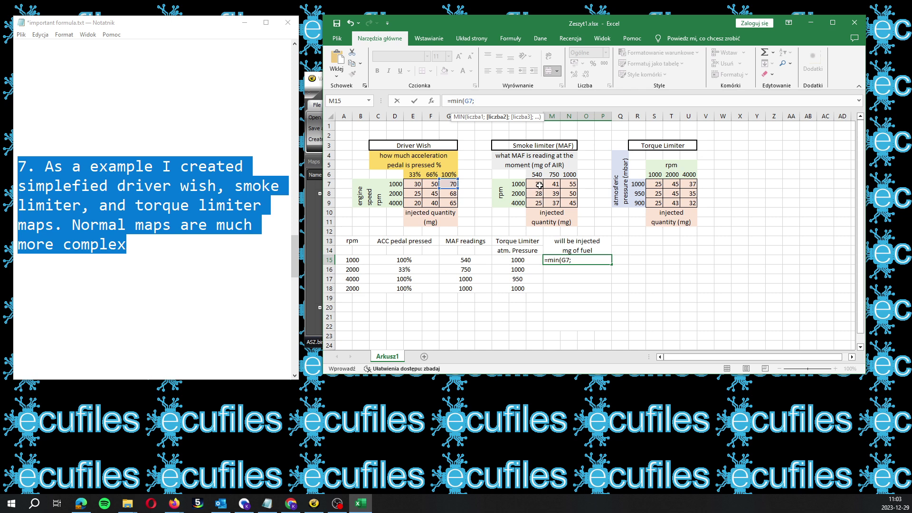
pyautogui.write(';')
pyautogui.press('BackSpace')
pyautogui.click(541, 185)
pyautogui.write(';')
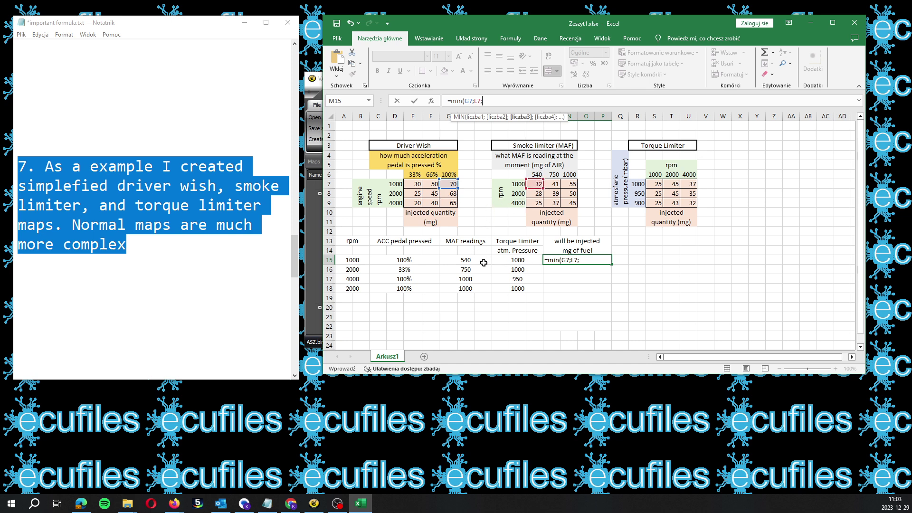
pyautogui.click(657, 185)
pyautogui.write(')')
pyautogui.press('Return')
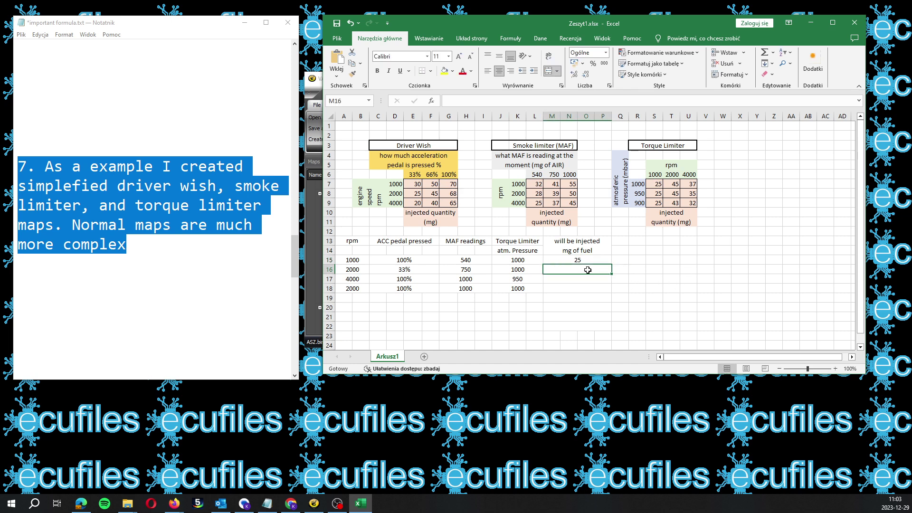
# Enter =MIN(E8;M8;T7) in M16 as the injected fuel for 2000 rpm, 33% pedal, MAF 750 and 1000 mbar.
pyautogui.write('+')
pyautogui.write('=')
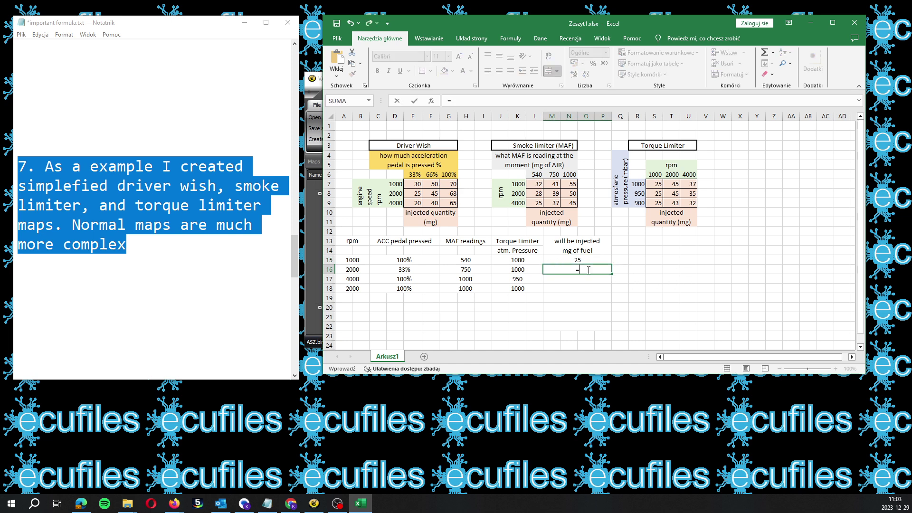
pyautogui.write('min')
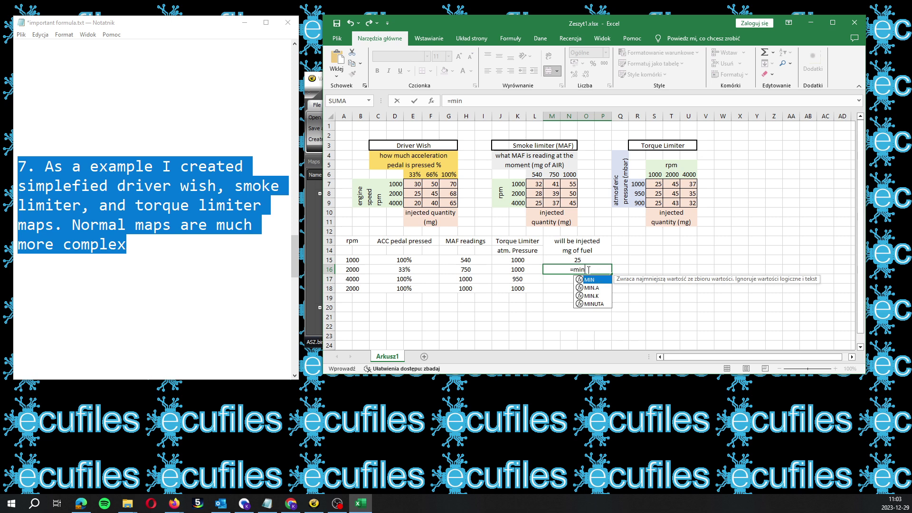
pyautogui.write('(')
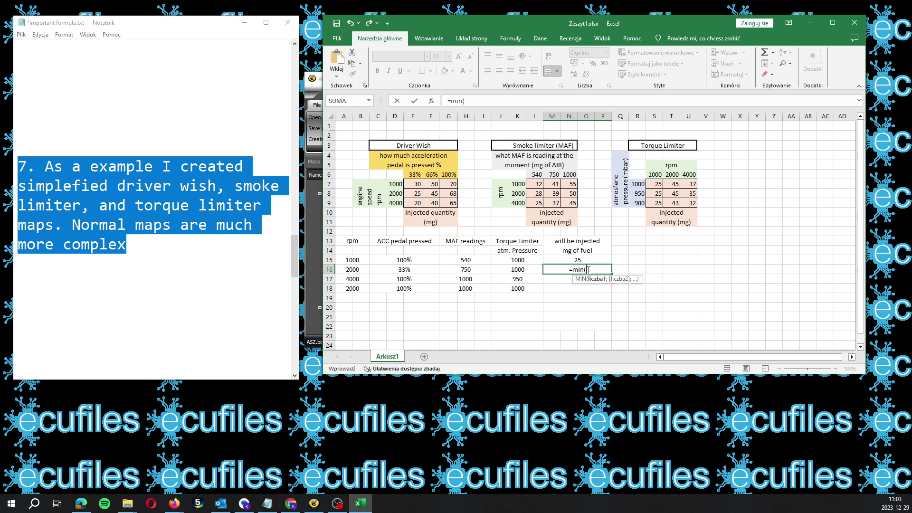
pyautogui.click(416, 194)
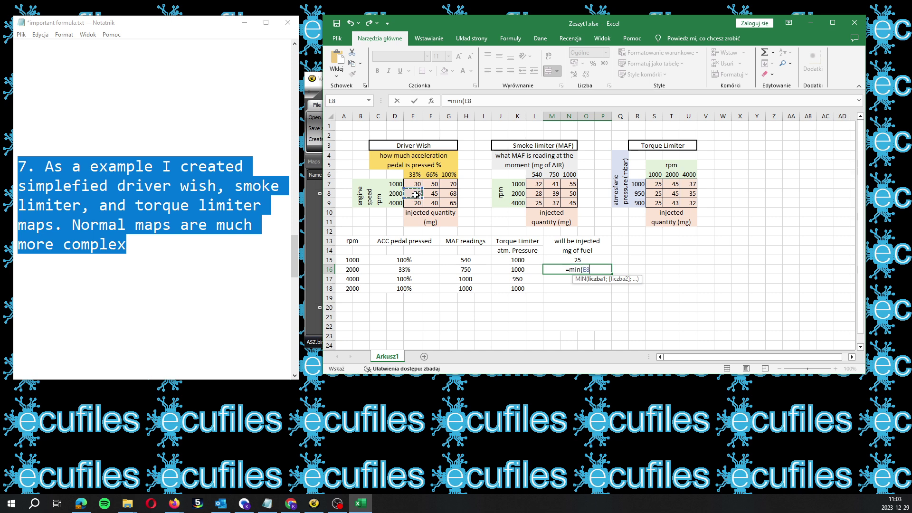
pyautogui.write(';')
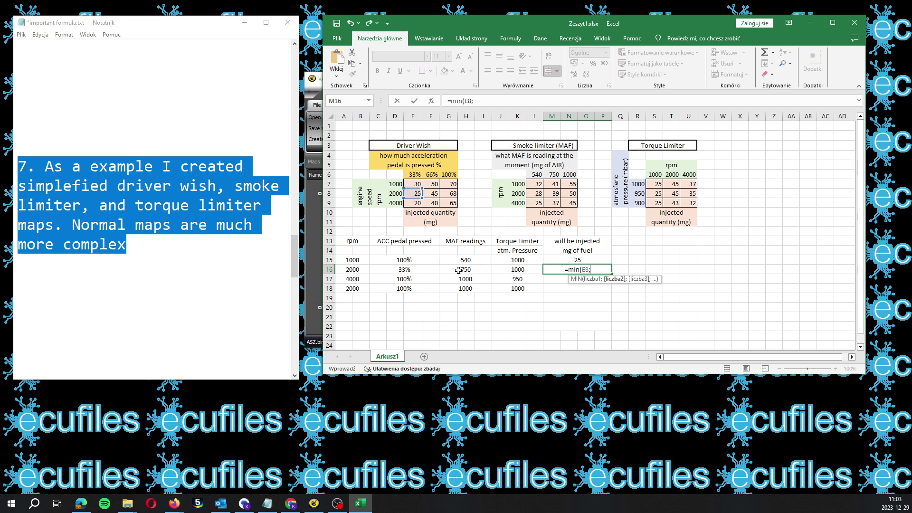
pyautogui.click(555, 194)
pyautogui.write(';')
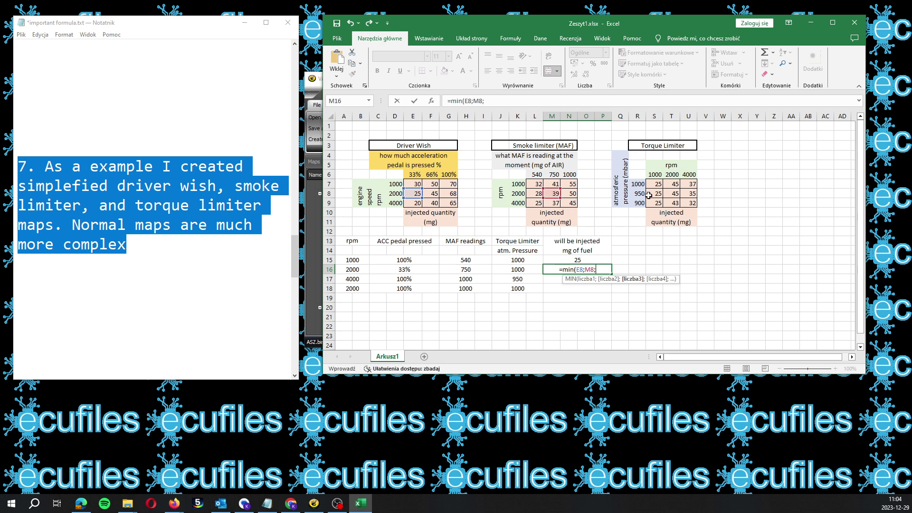
pyautogui.click(674, 186)
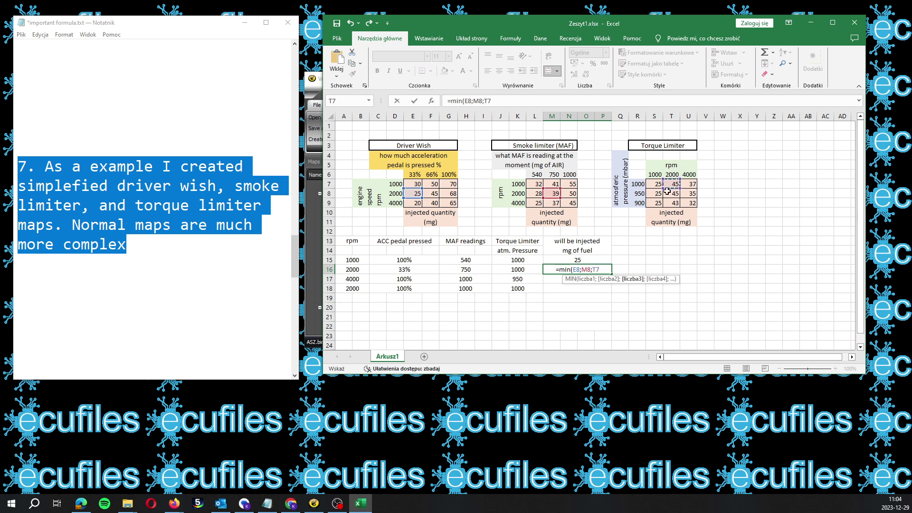
pyautogui.write(')')
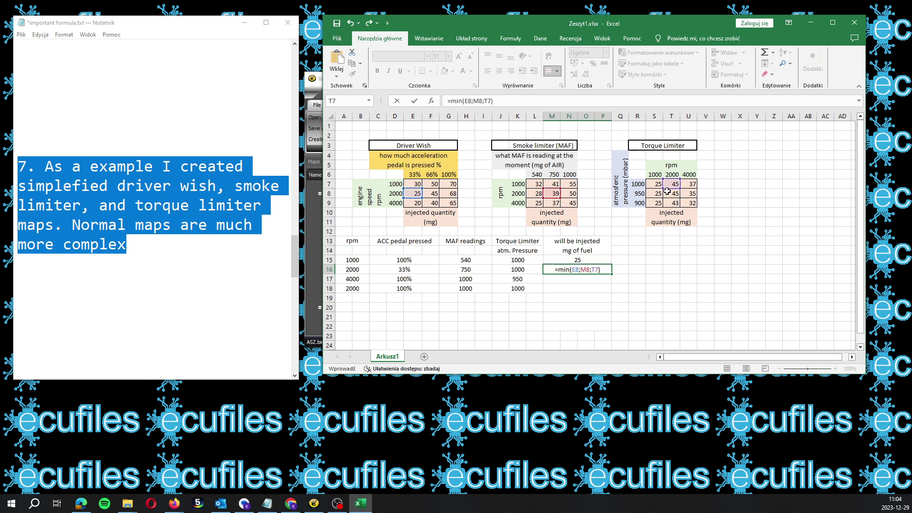
pyautogui.press('Tab')
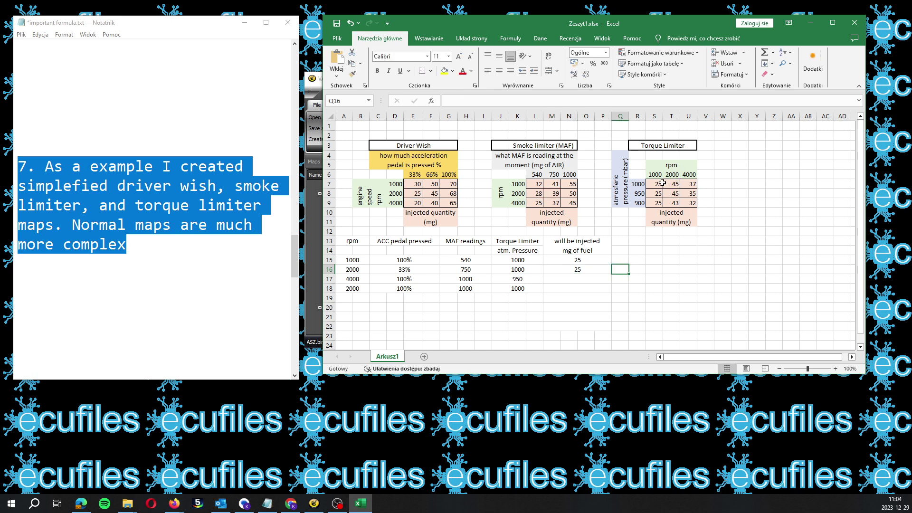
# Check which map cells the formula in M16 refers to, leaving the formula as it is.
pyautogui.click(585, 270)
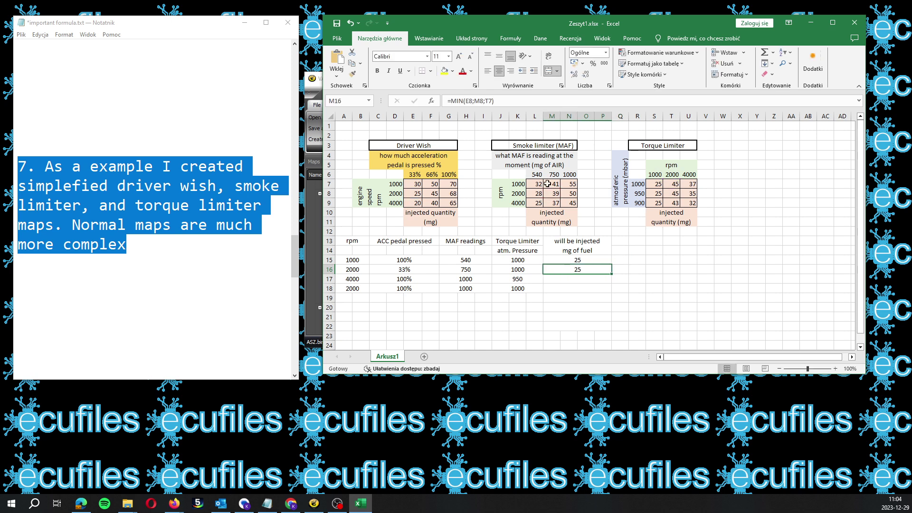
pyautogui.click(458, 102)
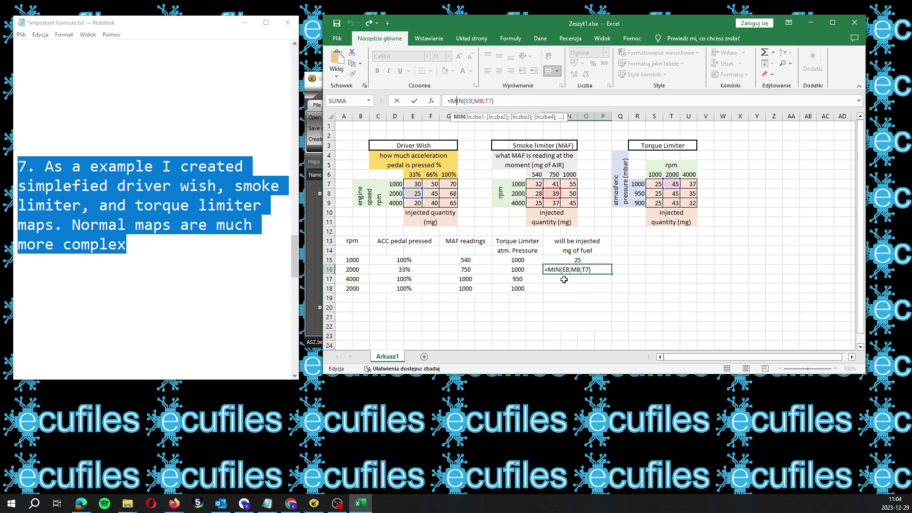
pyautogui.hotkey('ctrl', 'Return')
# Enter =MIN(G9;N9;U8) in M17 as the injected fuel for 4000 rpm, 100% pedal, MAF 1000 and 950 mbar.
pyautogui.click(581, 282)
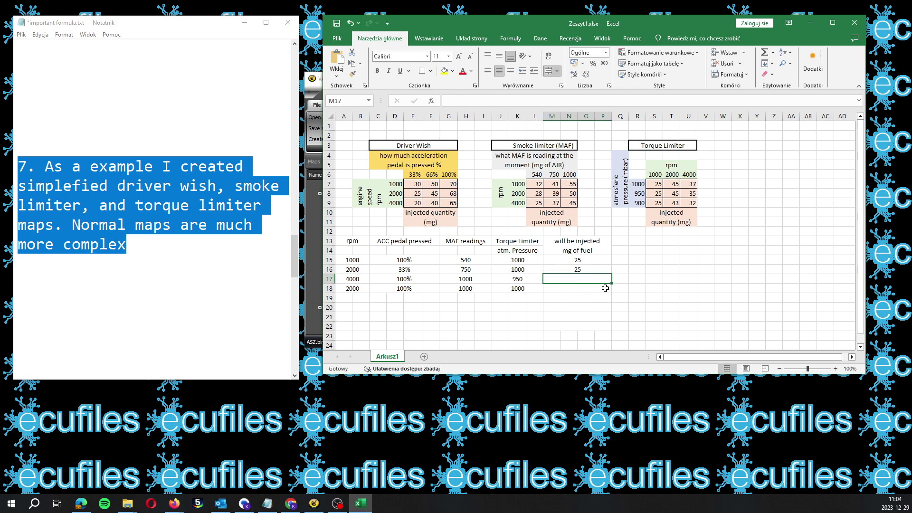
pyautogui.write('=')
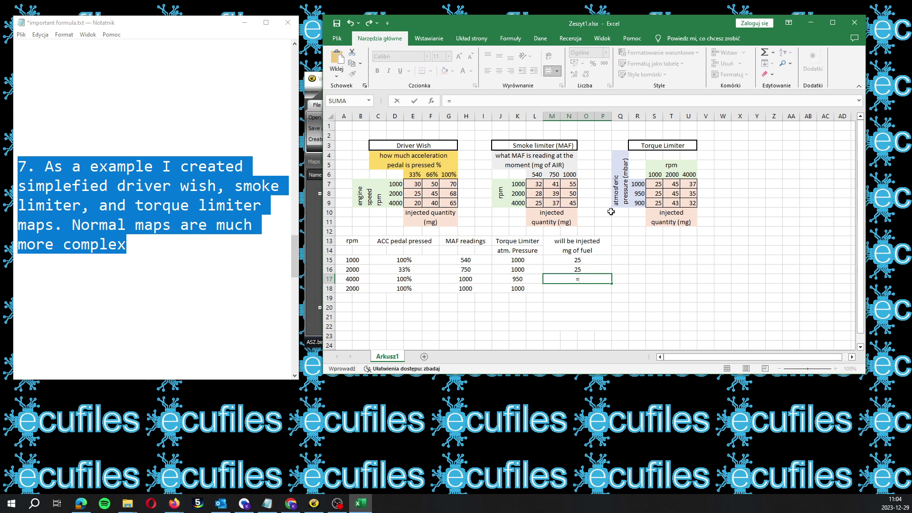
pyautogui.write('min(')
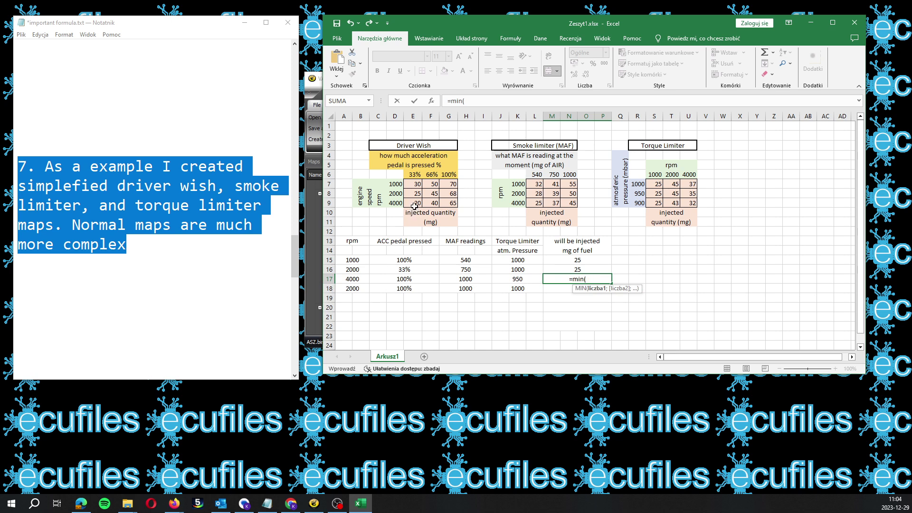
pyautogui.click(453, 204)
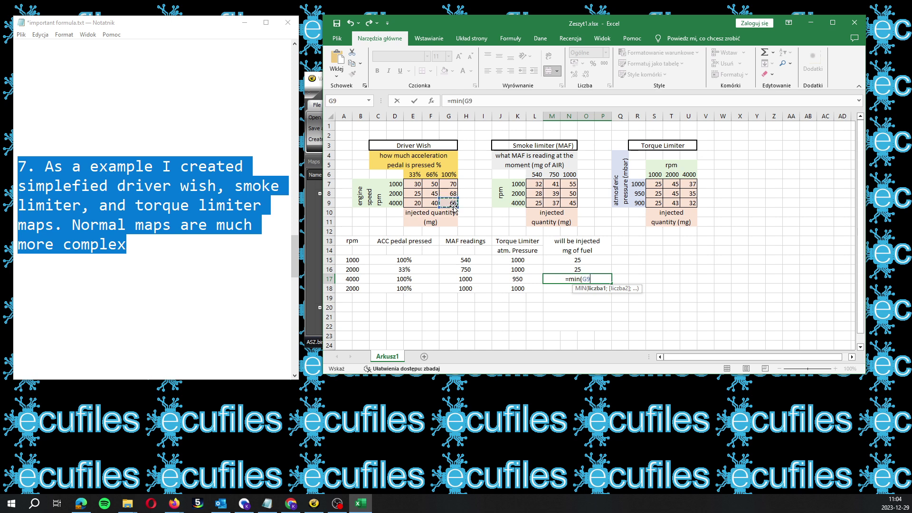
pyautogui.write(';')
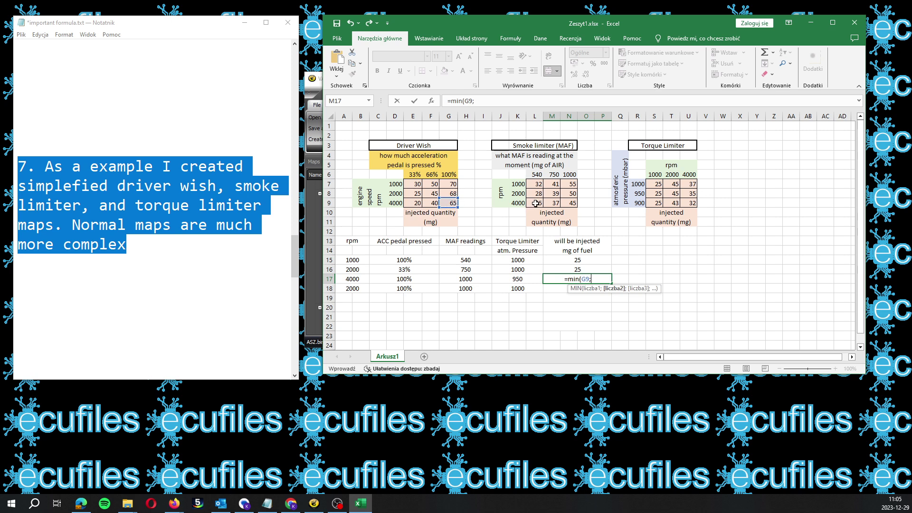
pyautogui.click(573, 204)
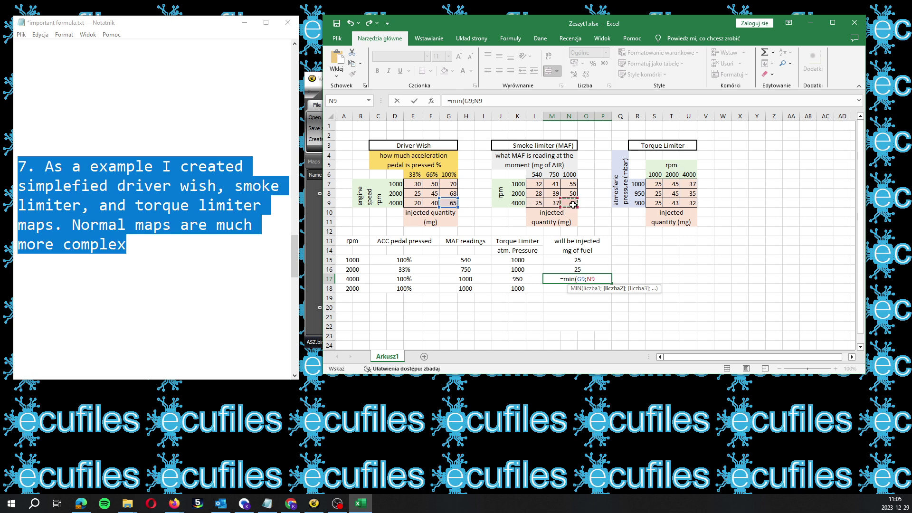
pyautogui.write(';')
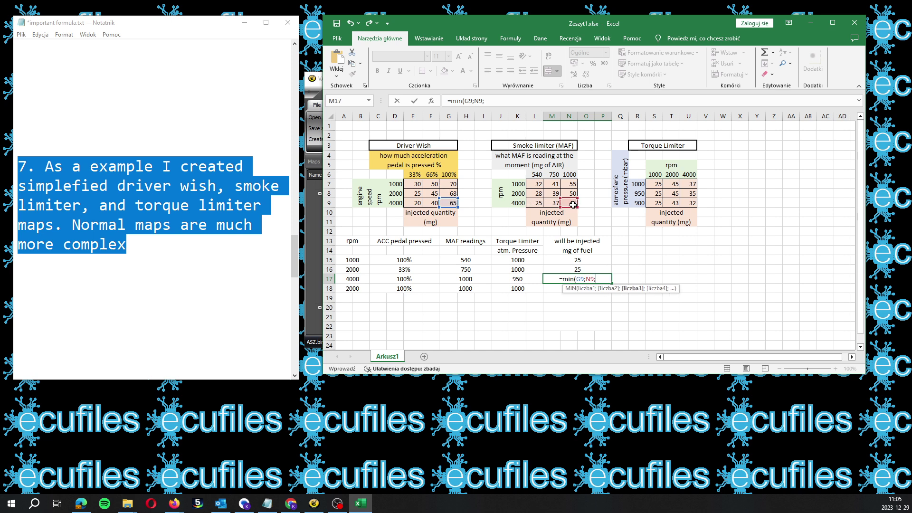
pyautogui.click(693, 193)
pyautogui.write(')')
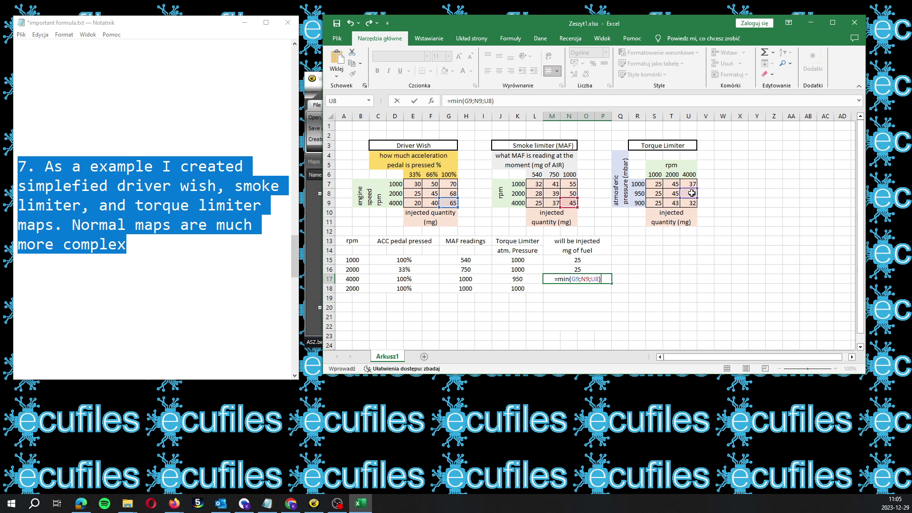
pyautogui.press('Tab')
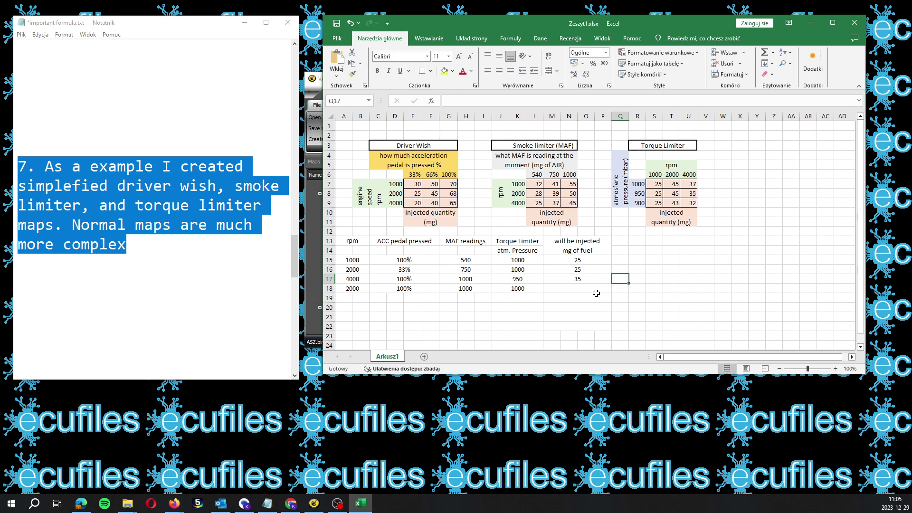
# Start a MIN formula in M18 for the injected fuel at 2000 rpm and 100% pedal.
pyautogui.click(580, 289)
pyautogui.write('=')
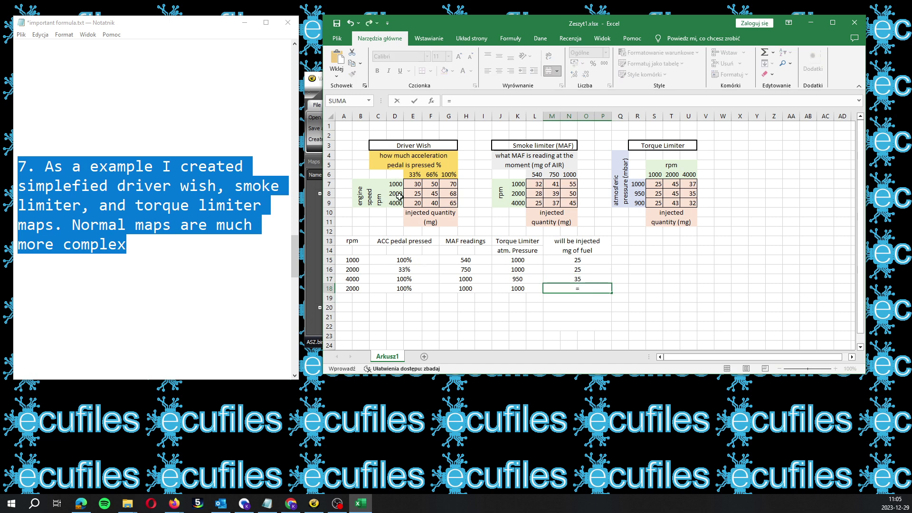
pyautogui.click(453, 194)
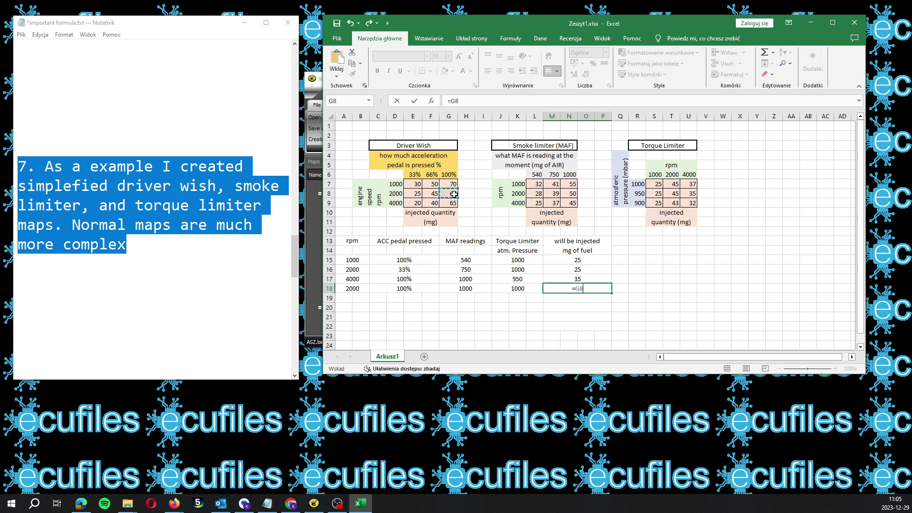
pyautogui.press('BackSpace')
pyautogui.press('BackSpace')
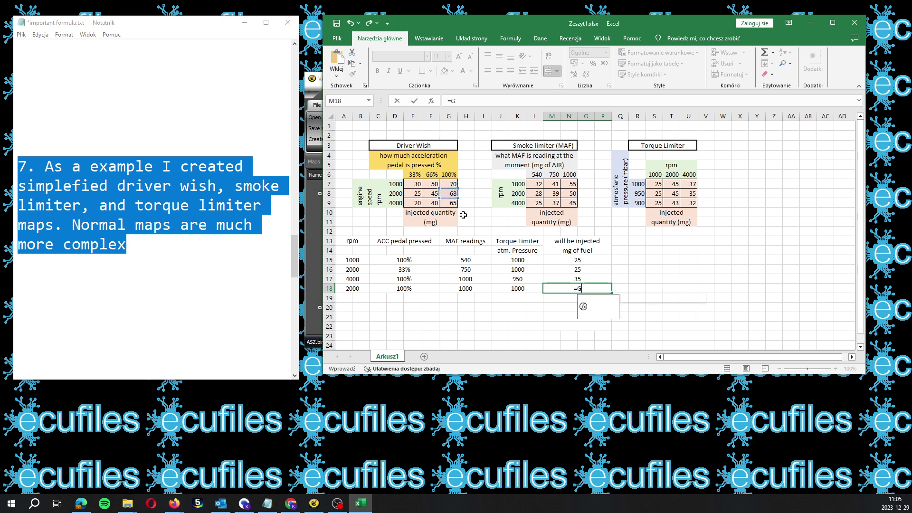
pyautogui.write('min')
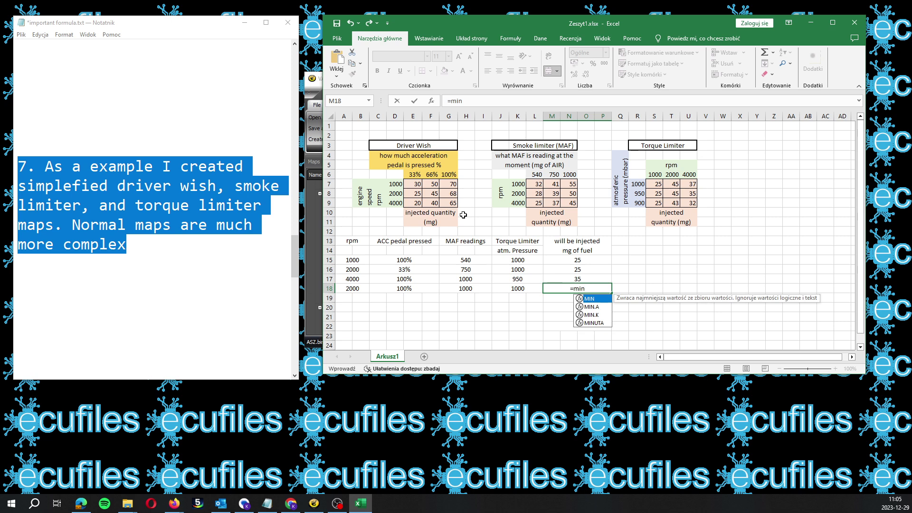
pyautogui.write('(')
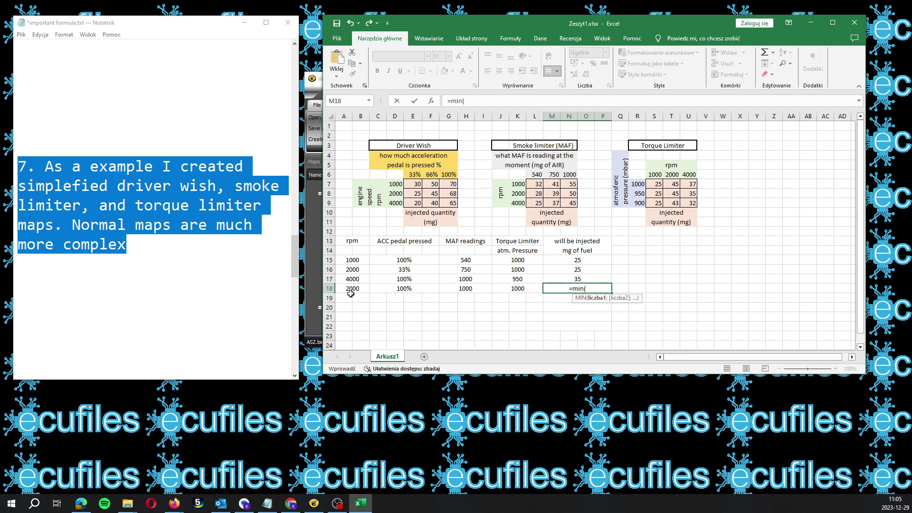
pyautogui.click(454, 202)
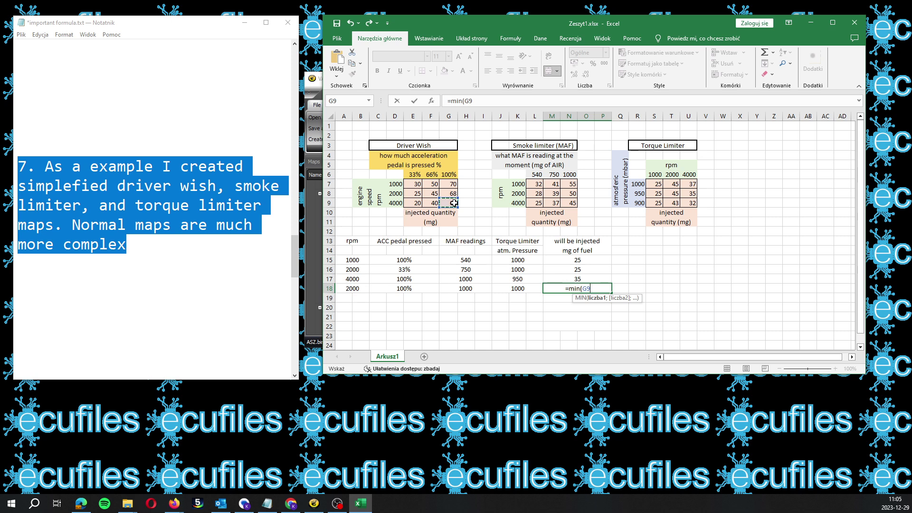
pyautogui.write(';')
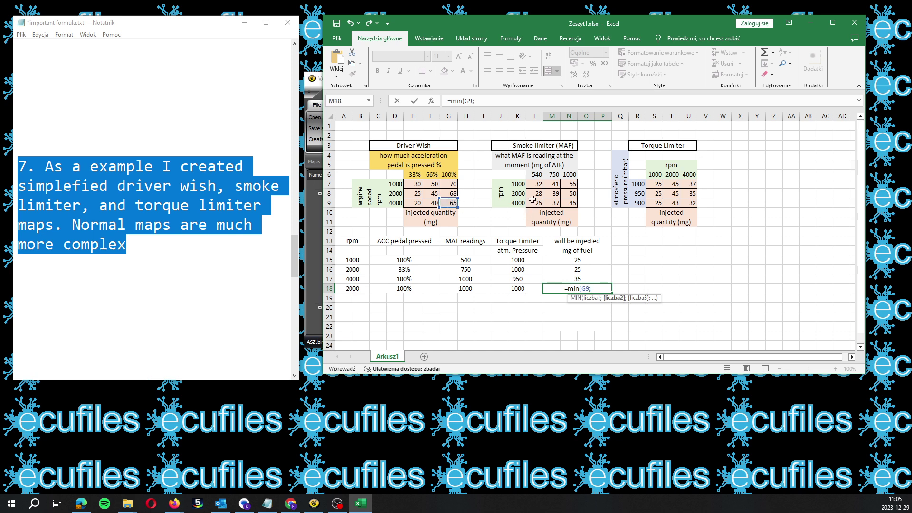
pyautogui.press('BackSpace')
pyautogui.press('BackSpace')
pyautogui.press('BackSpace')
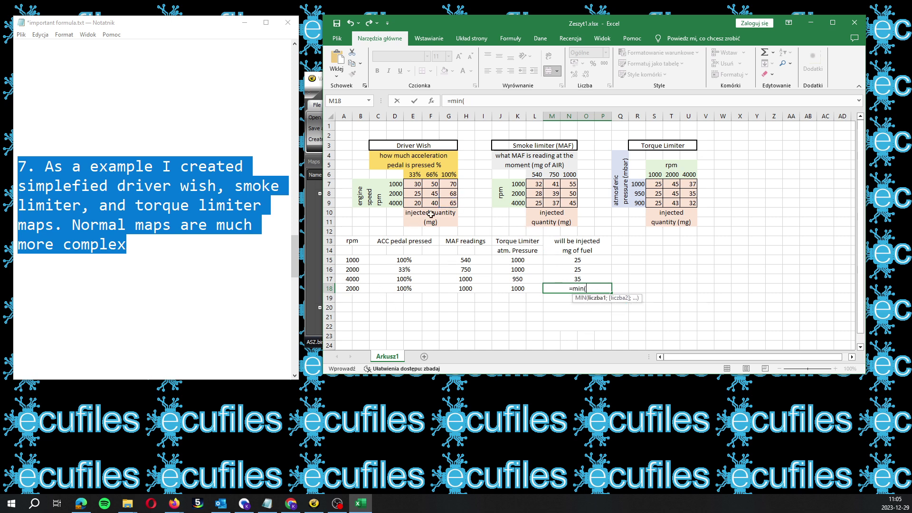
# Complete the M18 formula as =MIN(G8;N8;T7), using the map cells for 2000 rpm, 100% pedal, MAF 1000 and 1000 mbar.
pyautogui.click(454, 194)
pyautogui.write(';')
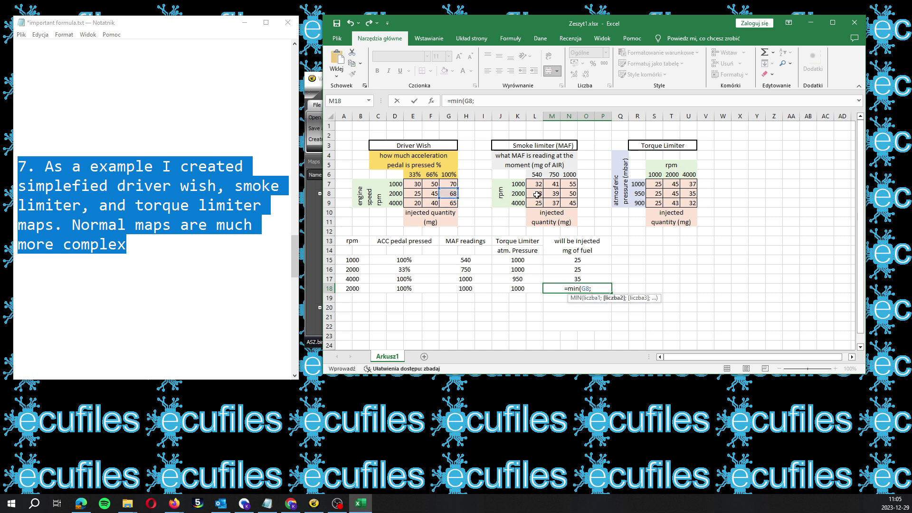
pyautogui.click(570, 193)
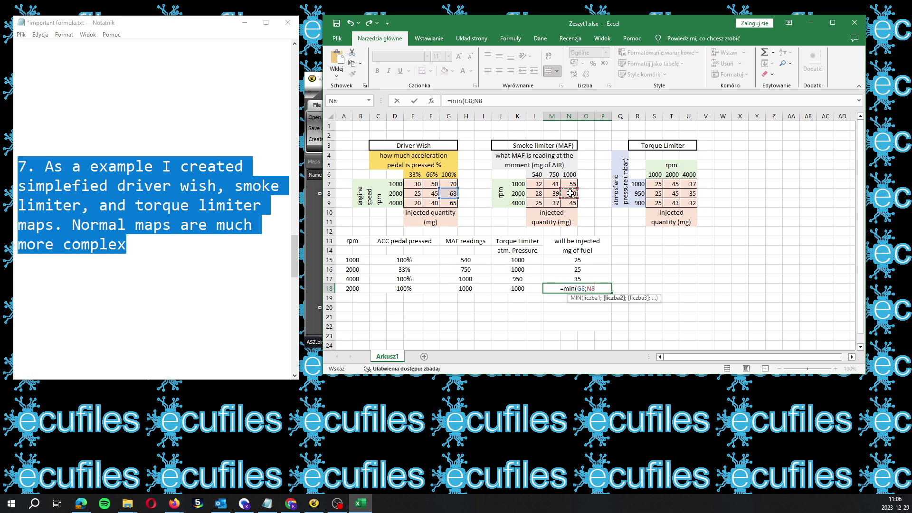
pyautogui.write(';')
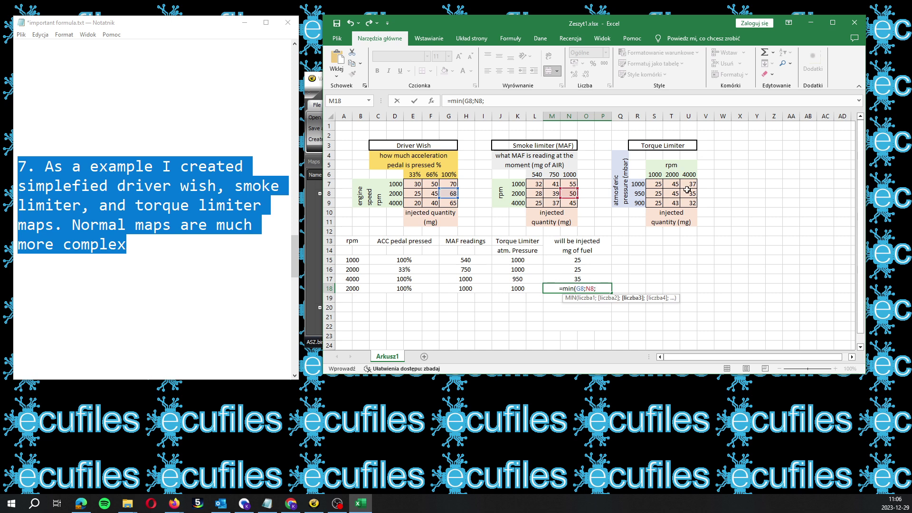
pyautogui.click(675, 185)
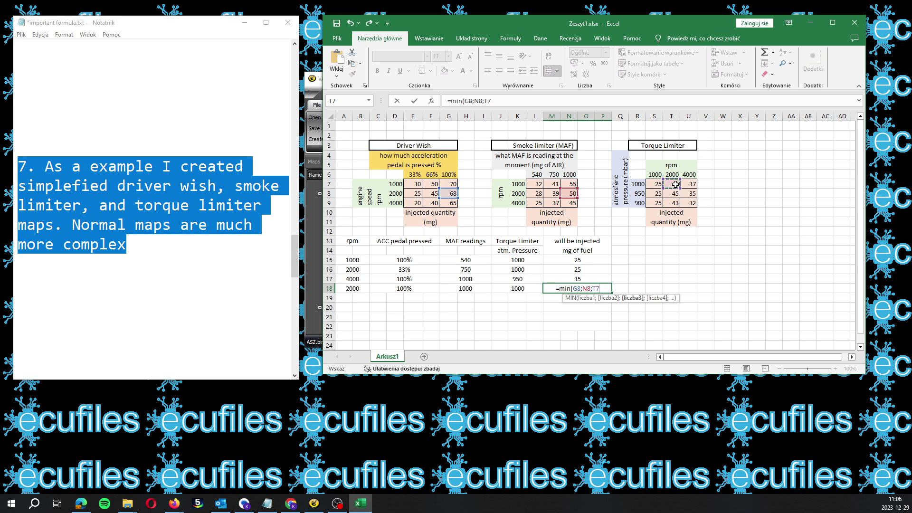
pyautogui.write(')')
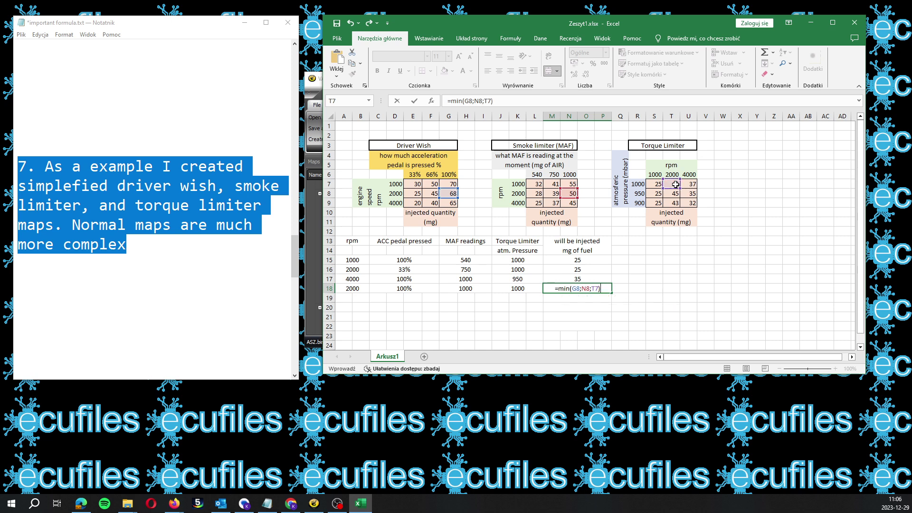
pyautogui.press('Tab')
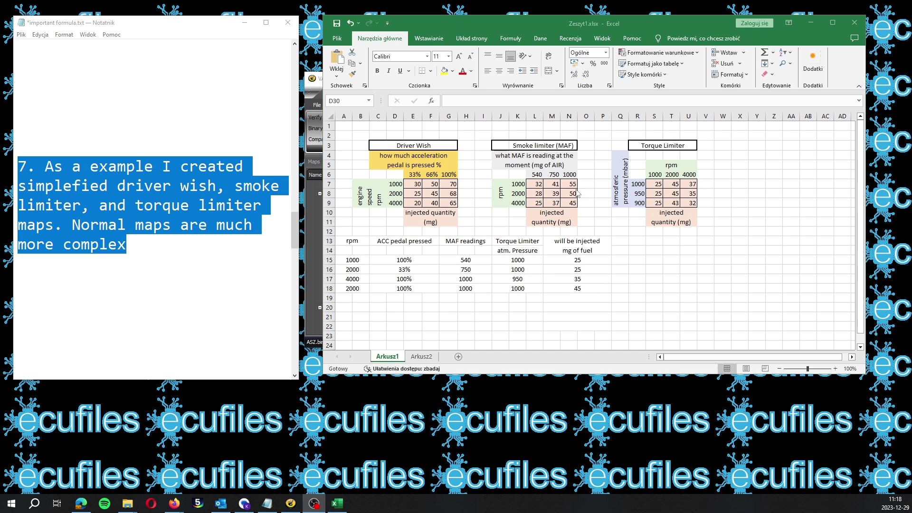
# Switch to the Notepad notes and highlight point 8 about logging group 8 using VCDS.
pyautogui.moveTo(293, 238); pyautogui.dragTo(294, 262)
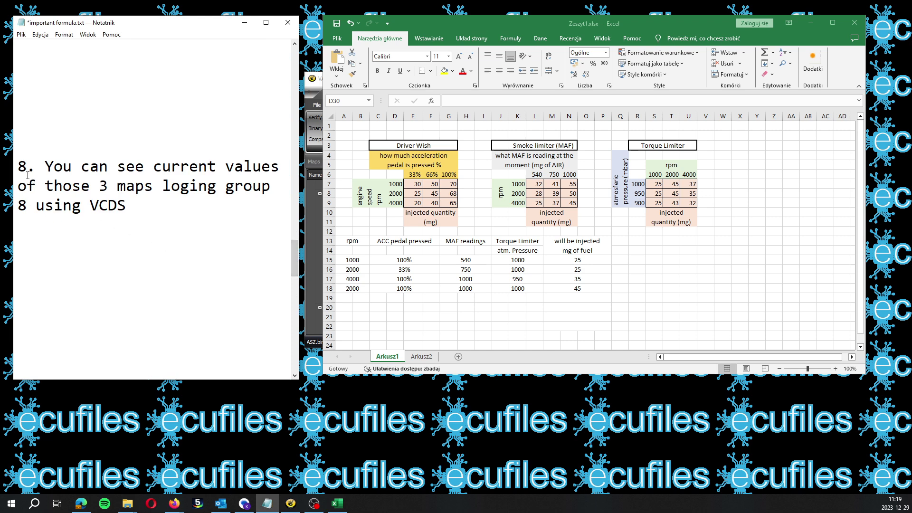
pyautogui.moveTo(19, 167); pyautogui.dragTo(119, 216)
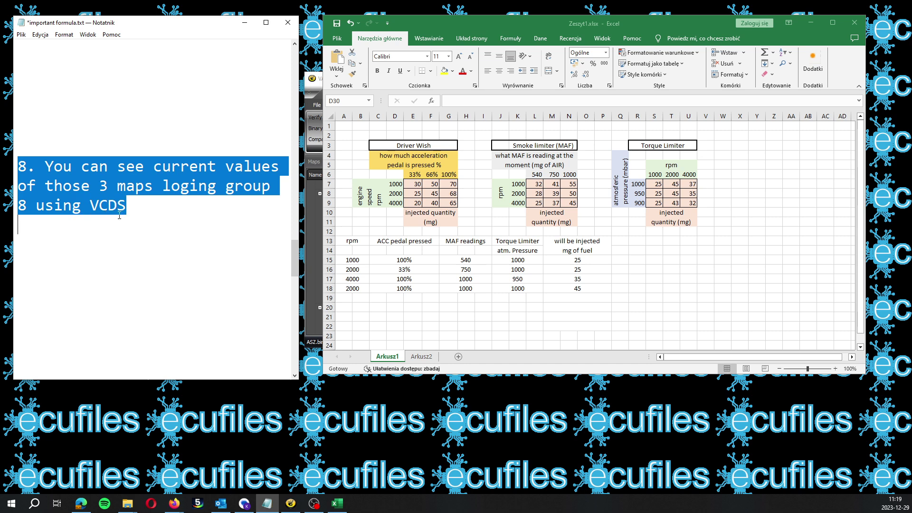
# Switch to Excel sheet Arkusz2 and examine the group 008 log's heading, Engine speed column and IQ driver's req column.
pyautogui.click(427, 358)
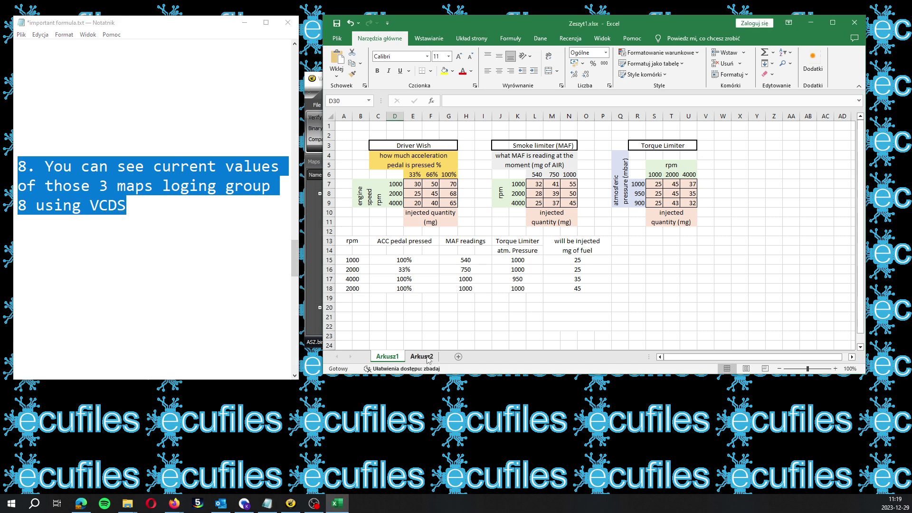
pyautogui.click(428, 357)
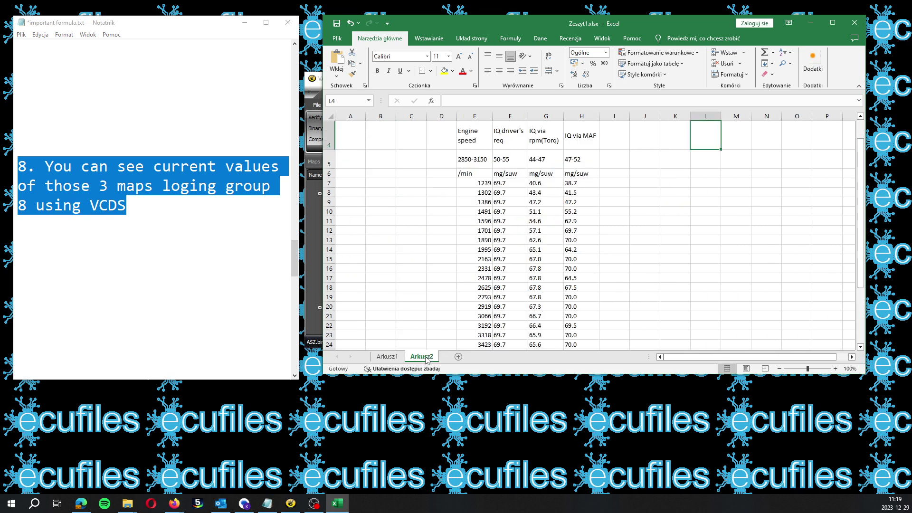
pyautogui.scroll(1, 563, 203)
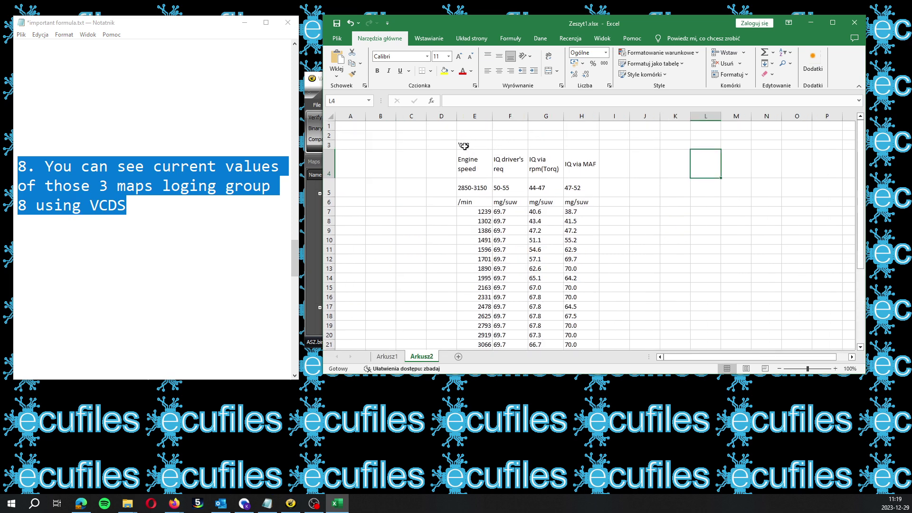
pyautogui.click(490, 146)
pyautogui.moveTo(490, 145); pyautogui.dragTo(544, 151)
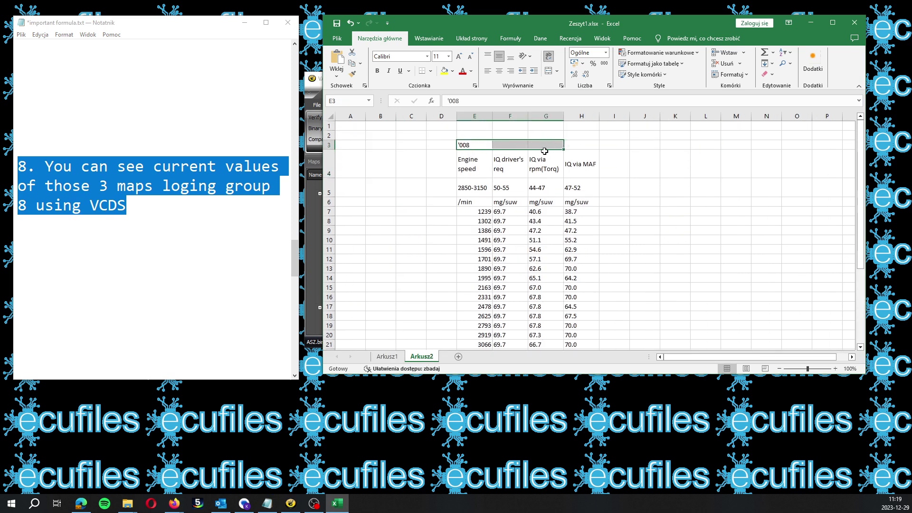
pyautogui.click(475, 167)
pyautogui.moveTo(475, 167); pyautogui.dragTo(497, 260)
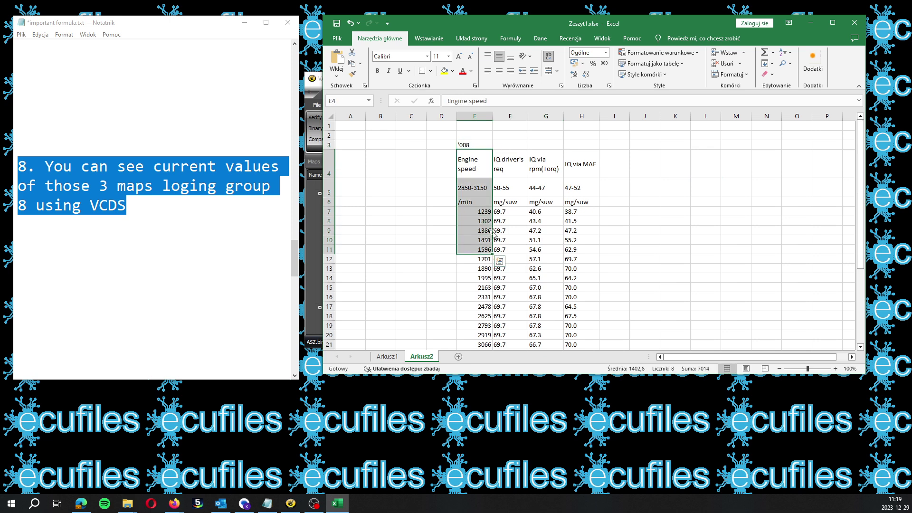
pyautogui.click(525, 169)
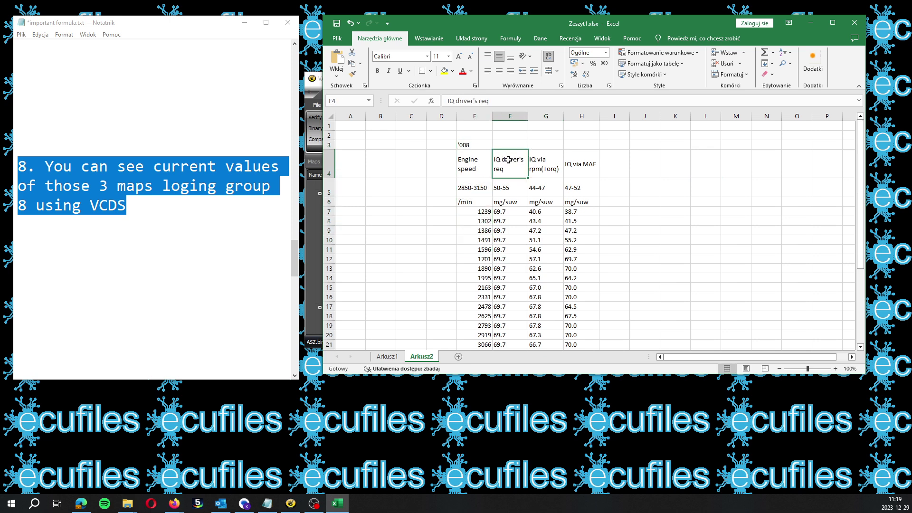
pyautogui.moveTo(509, 167); pyautogui.dragTo(501, 219)
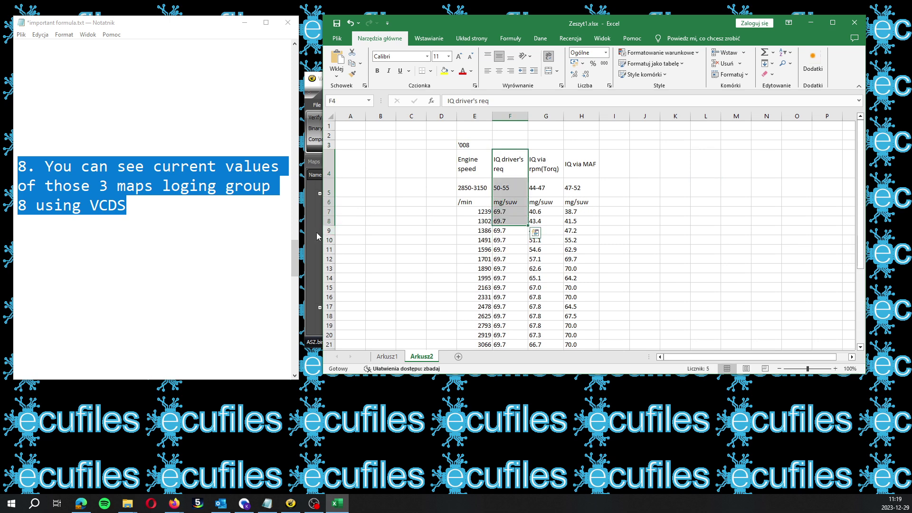
# Switch to VAGEDCSuite, view the Driver wish map against the log's IQ driver's req column in Excel, and close the map.
pyautogui.click(318, 236)
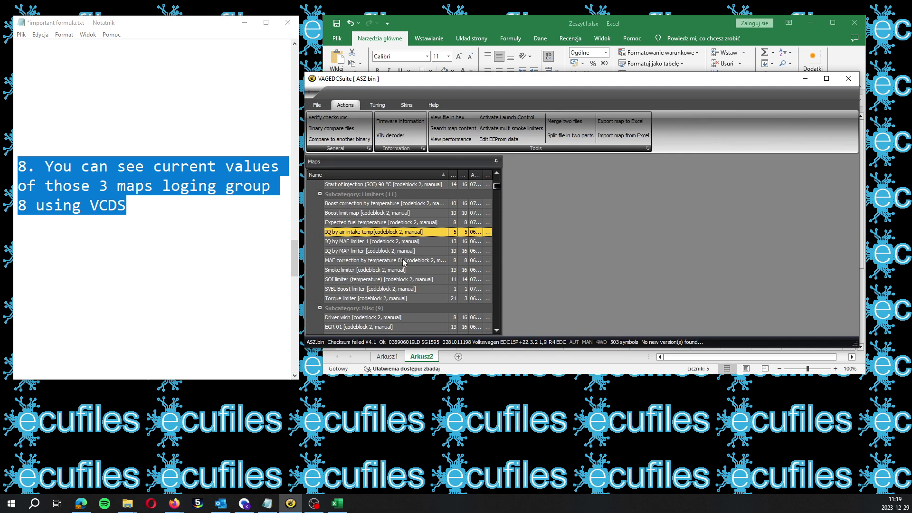
pyautogui.scroll(-2, 398, 300)
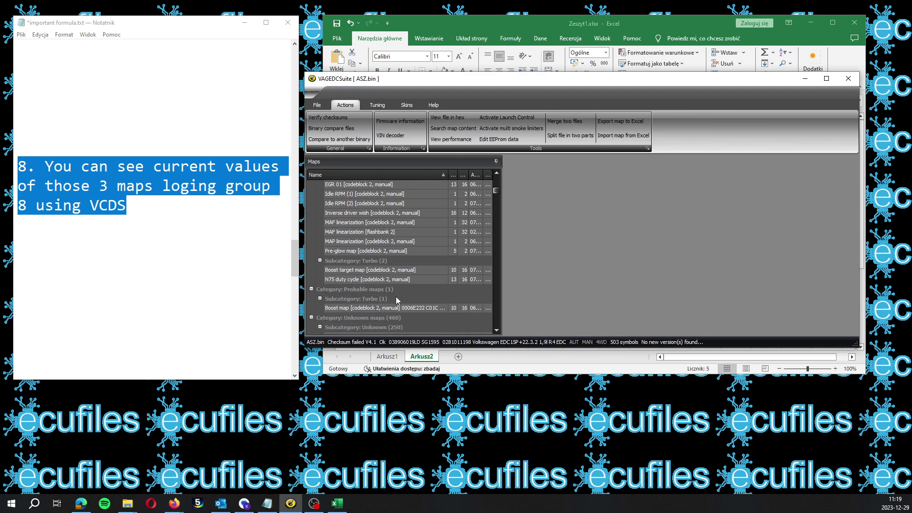
pyautogui.scroll(3, 362, 296)
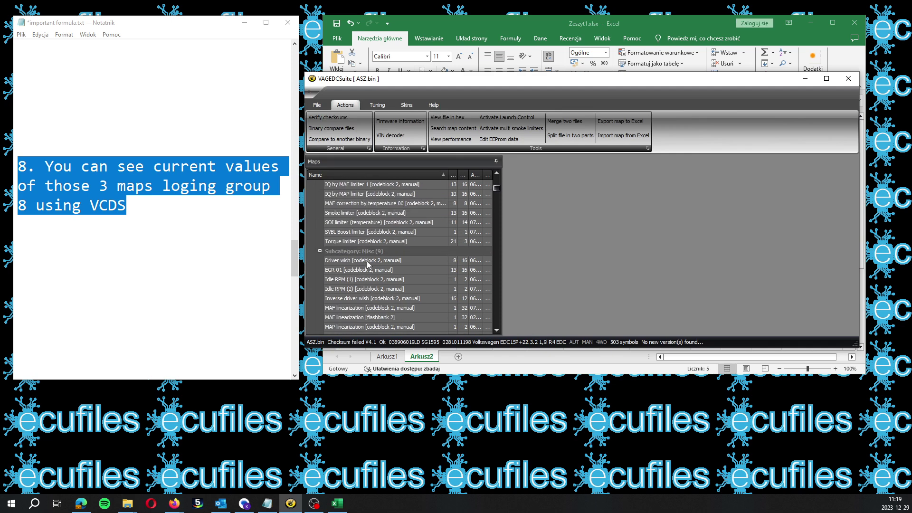
pyautogui.click(350, 261)
pyautogui.doubleClick(349, 261)
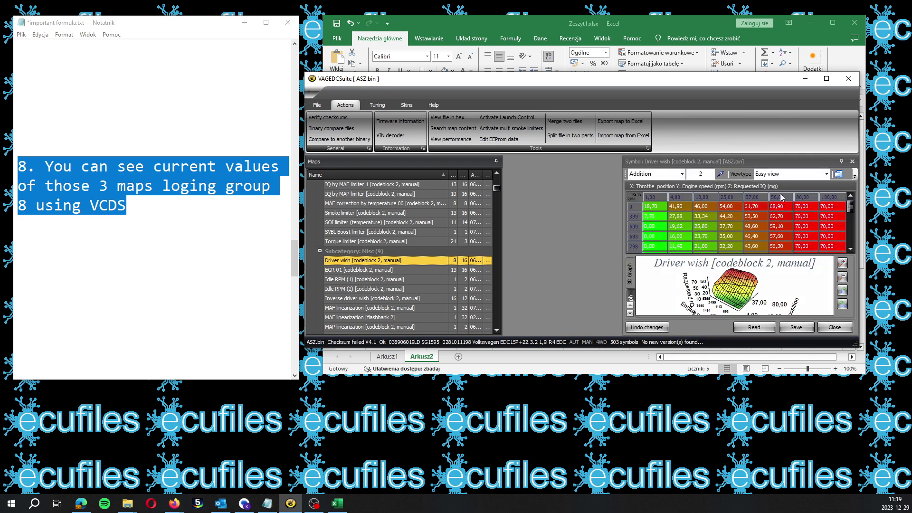
pyautogui.click(528, 359)
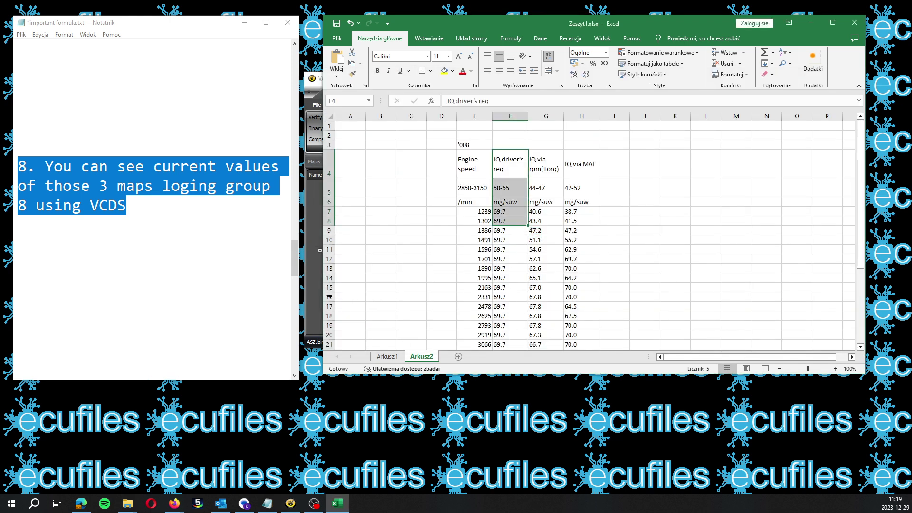
pyautogui.click(315, 297)
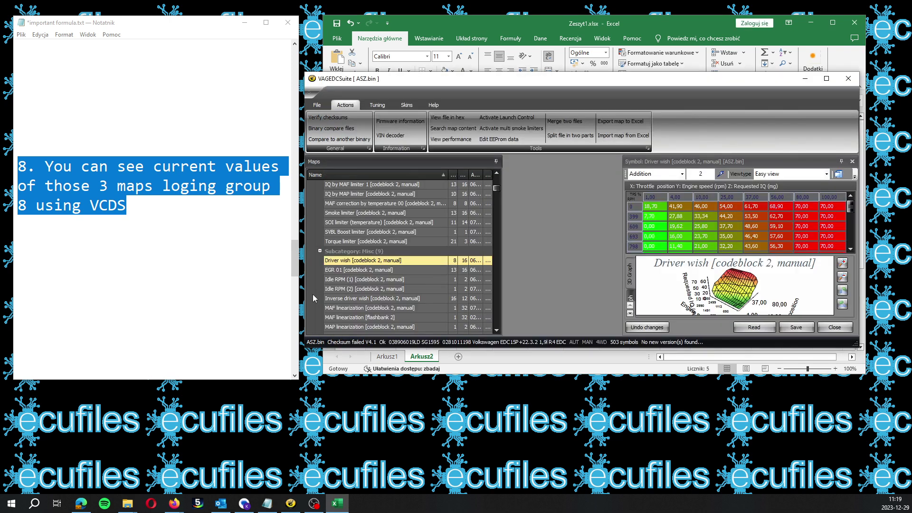
pyautogui.click(853, 161)
# Switch to Excel and highlight the log's IQ via rpm(Torq) column from its heading down to row 20.
pyautogui.click(593, 357)
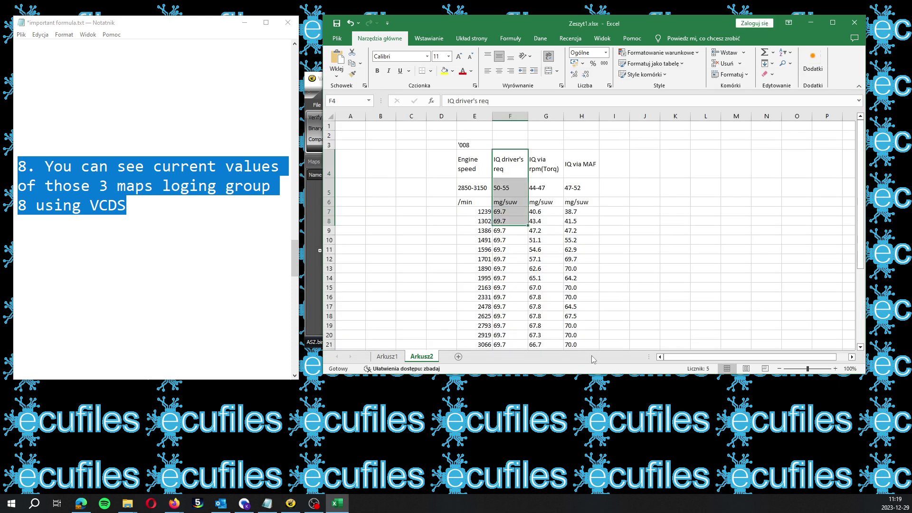
pyautogui.moveTo(545, 212); pyautogui.dragTo(543, 228)
pyautogui.moveTo(549, 174); pyautogui.dragTo(549, 337)
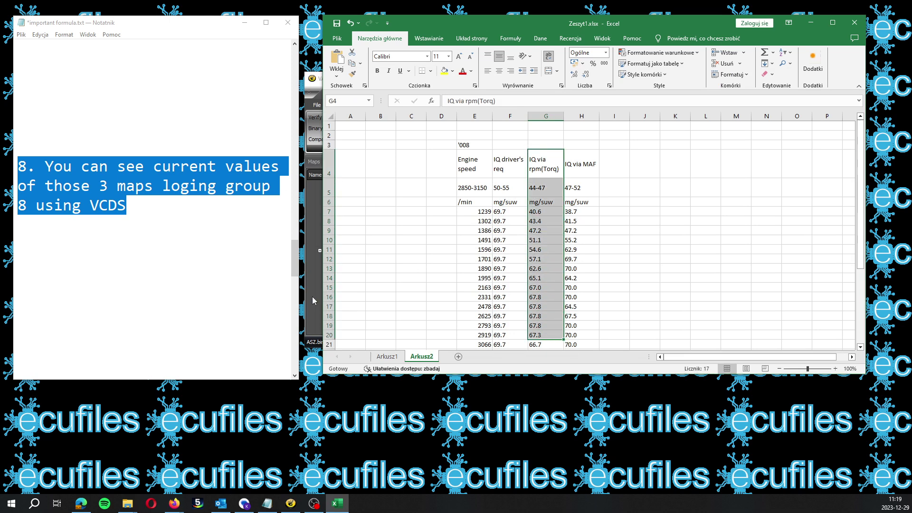
# Open the Torque limiter map in VAGEDCSuite and compare it with the IQ via rpm(Torq) values in the Excel log.
pyautogui.click(312, 297)
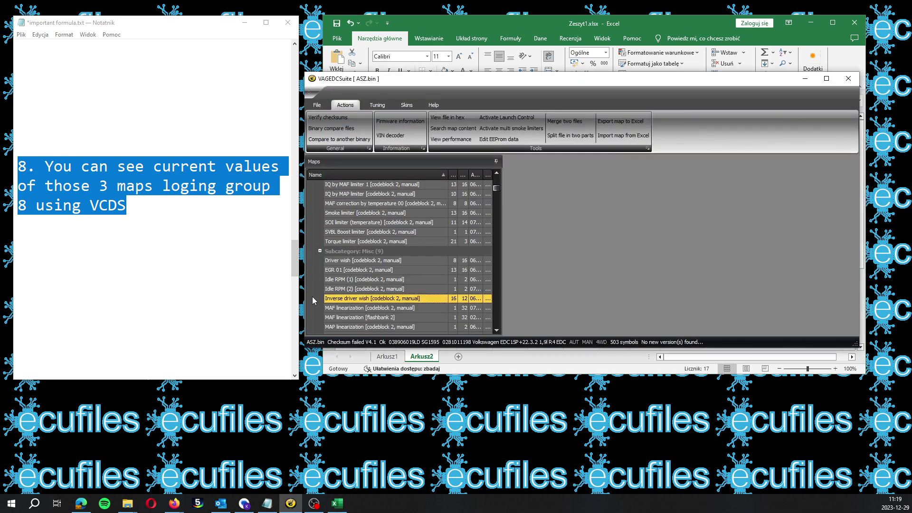
pyautogui.doubleClick(377, 241)
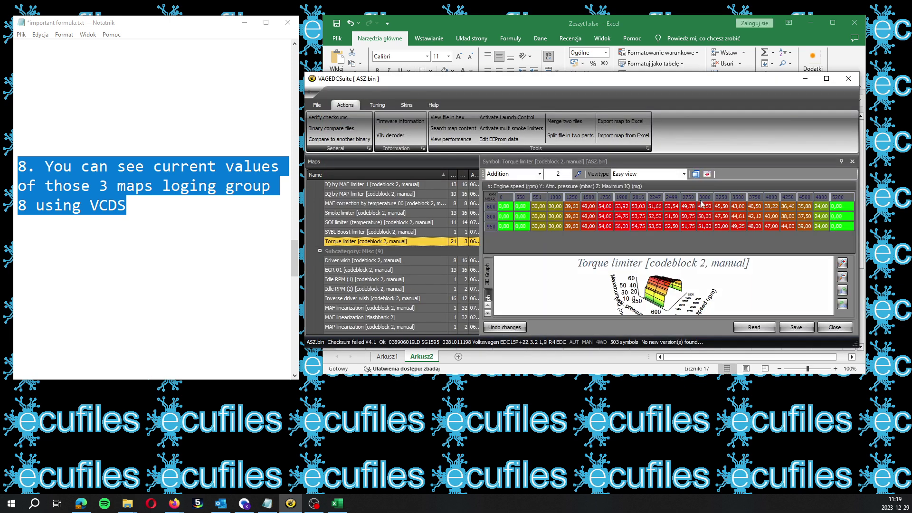
pyautogui.click(607, 355)
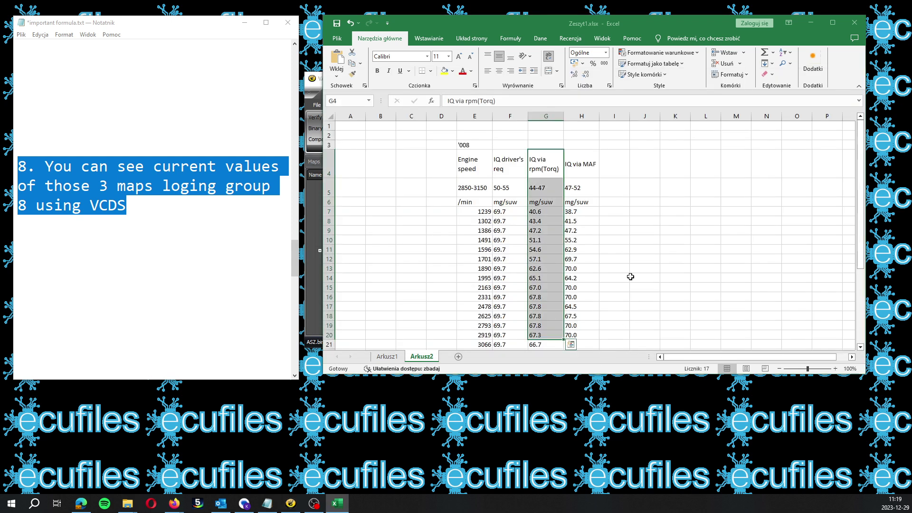
pyautogui.scroll(-3, 539, 290)
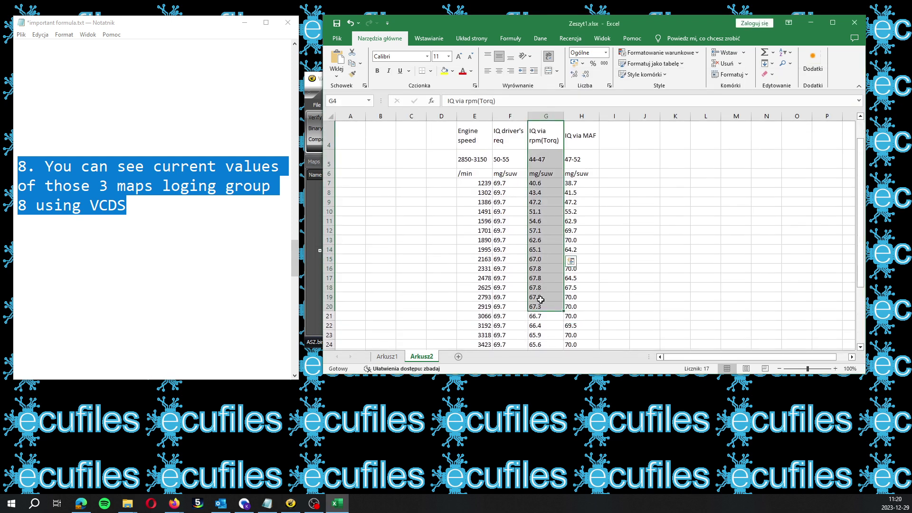
pyautogui.scroll(-2, 546, 291)
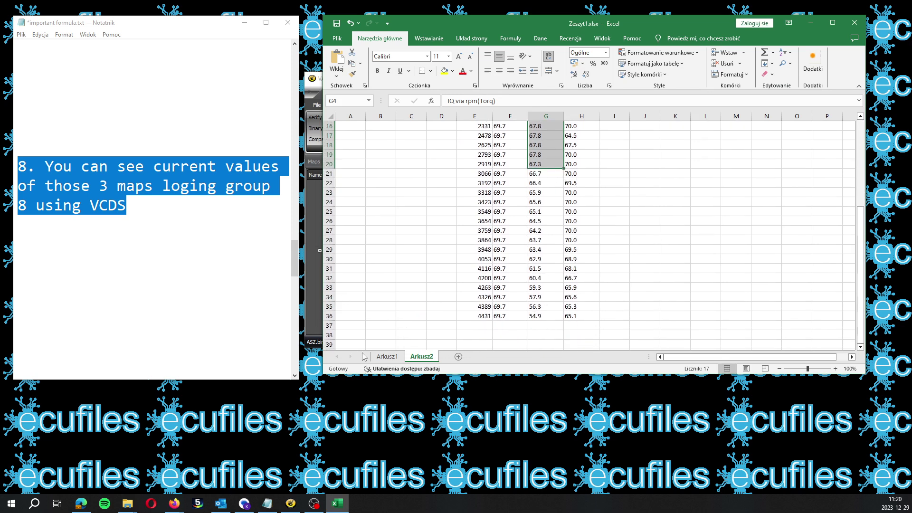
pyautogui.click(318, 312)
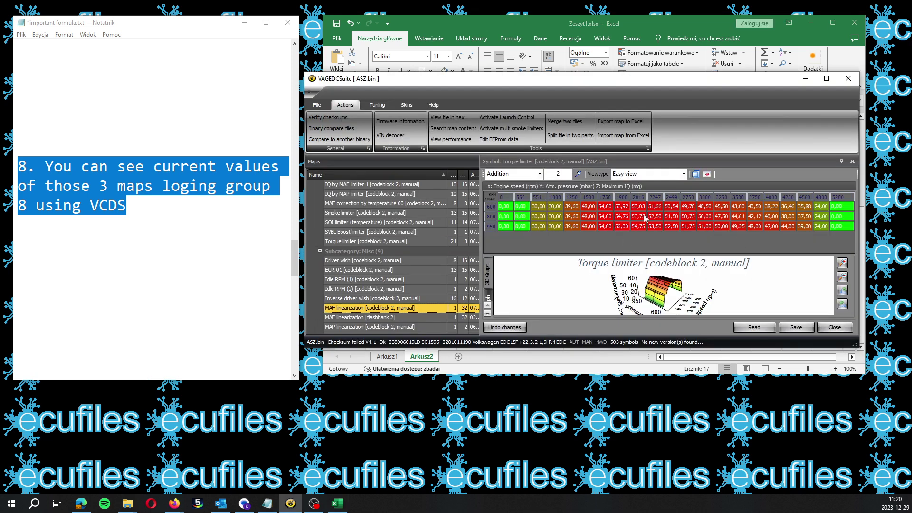
pyautogui.click(537, 355)
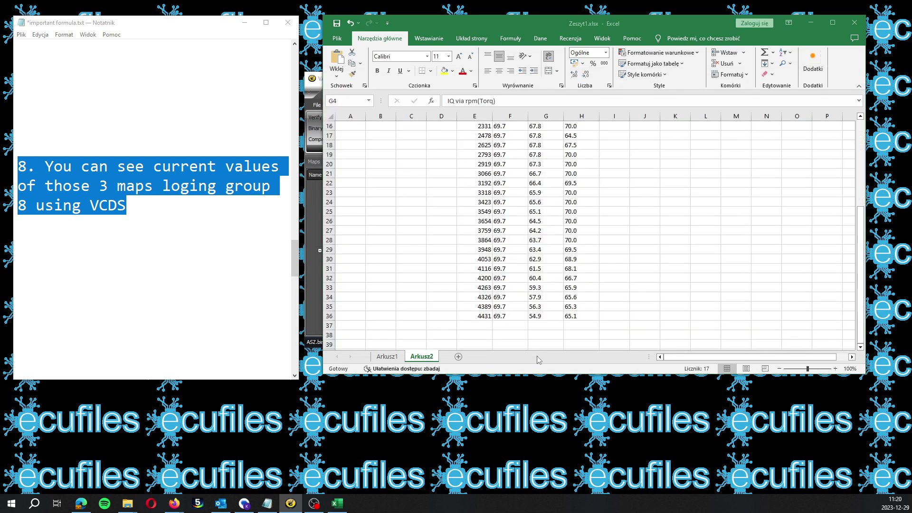
pyautogui.scroll(-2, 634, 238)
# Highlight the log's IQ via MAF column from its heading down to row 20.
pyautogui.scroll(2, 640, 246)
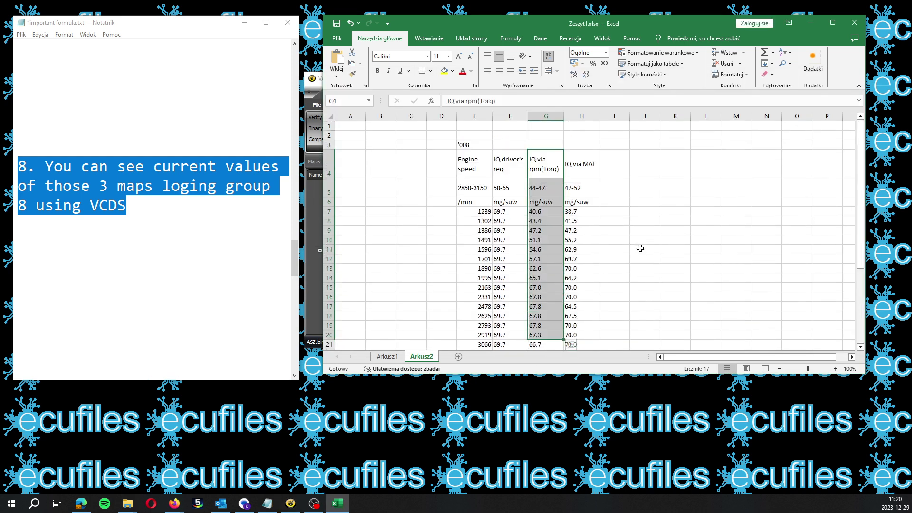
pyautogui.click(576, 173)
pyautogui.moveTo(575, 173); pyautogui.dragTo(577, 335)
# Switch to VAGEDCSuite, close the Torque limiter map, view the Smoke limiter map, and return to the Excel log.
pyautogui.click(314, 214)
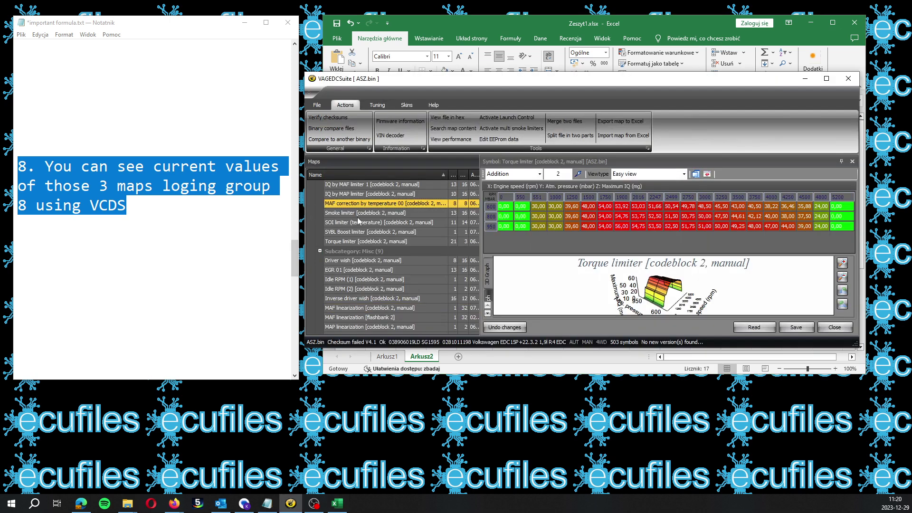
pyautogui.click(852, 162)
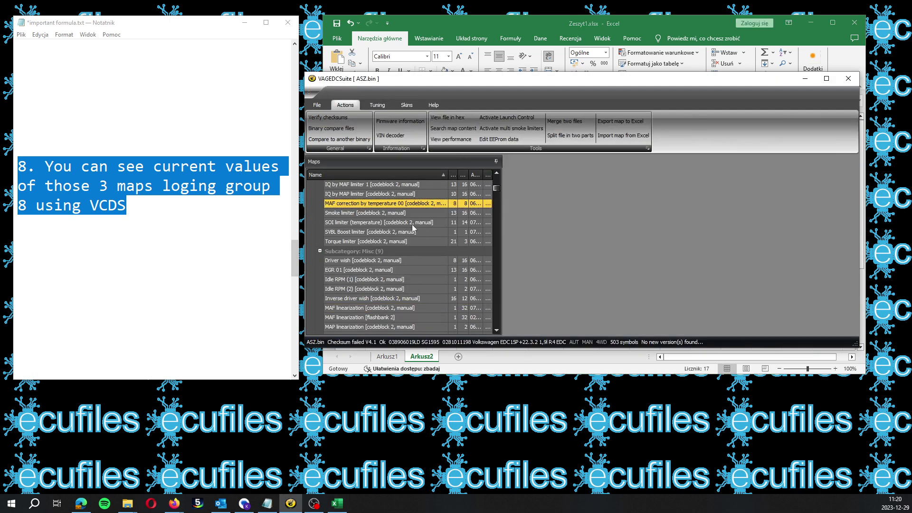
pyautogui.scroll(2, 414, 228)
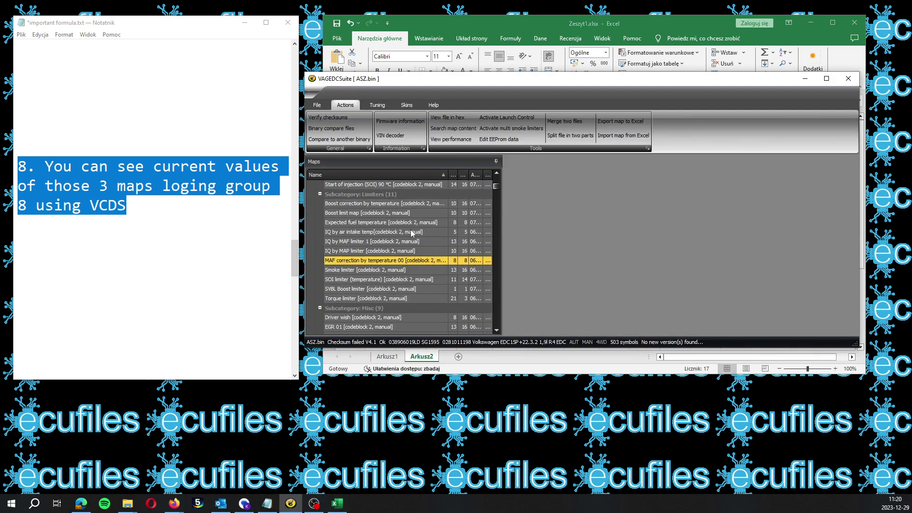
pyautogui.doubleClick(357, 270)
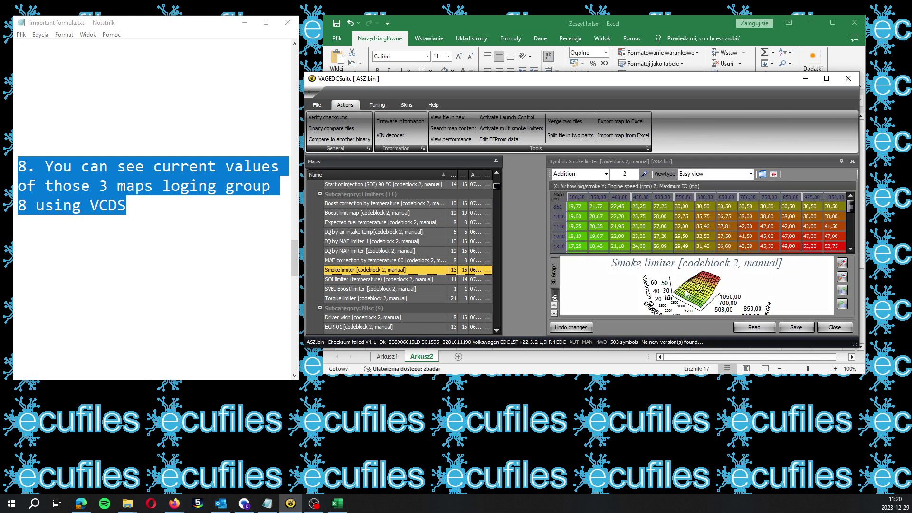
pyautogui.click(548, 361)
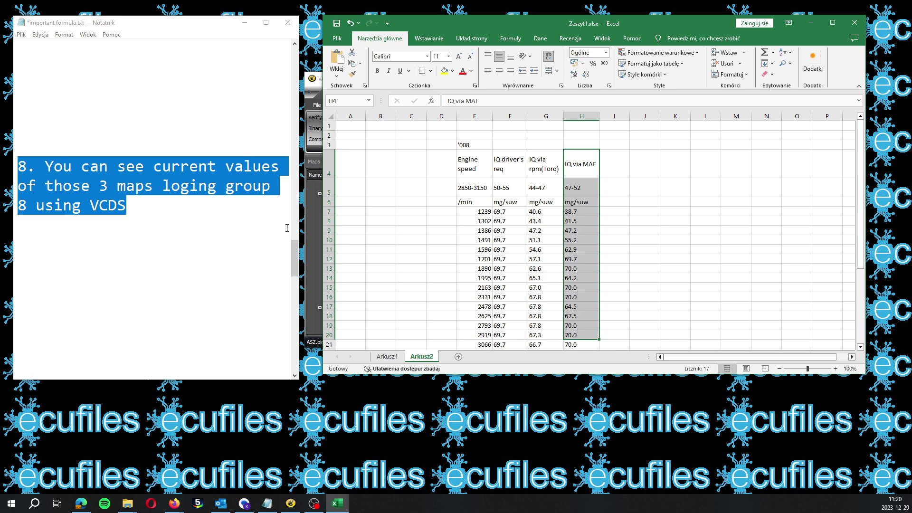
# Switch to the Notepad notes and highlight point 7 about visiting ecufiles.com.pl, followed by the closing line GOOD LUCK :).
pyautogui.moveTo(293, 250); pyautogui.dragTo(293, 293)
pyautogui.moveTo(154, 227); pyautogui.dragTo(8, 198)
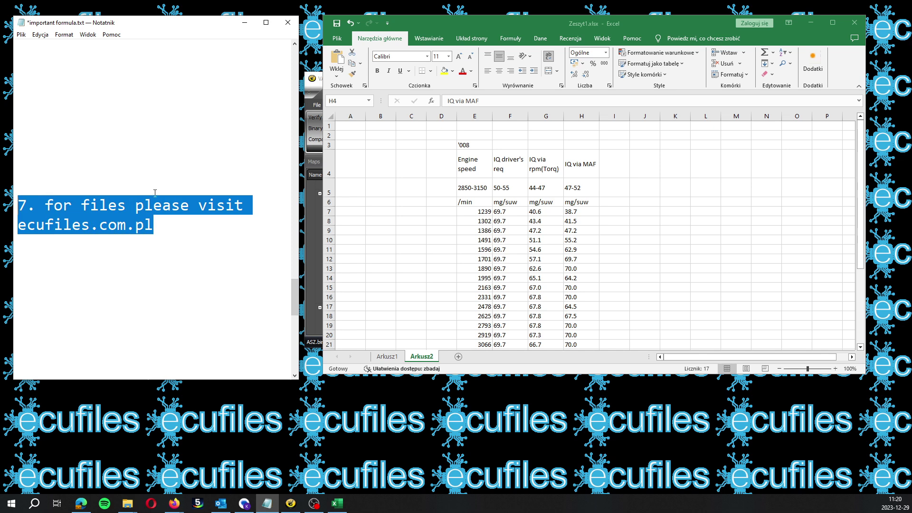
pyautogui.scroll(-4, 161, 190)
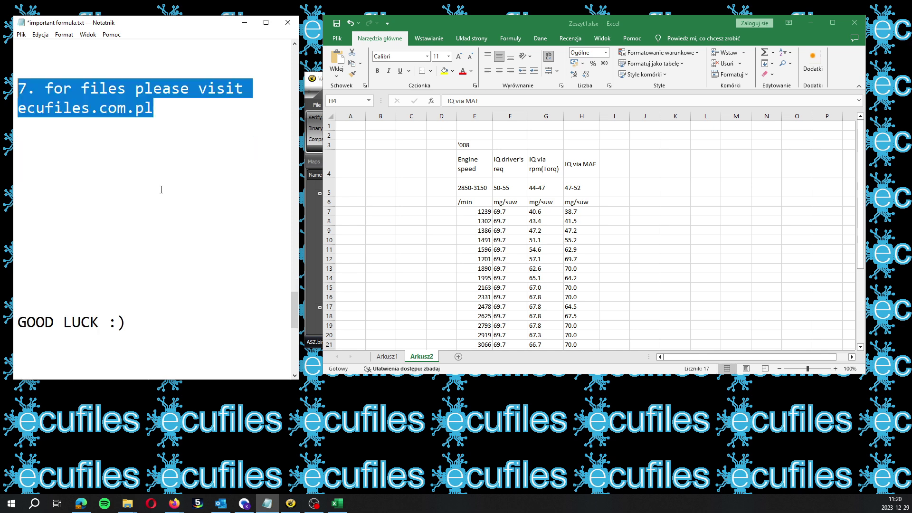
pyautogui.moveTo(137, 210); pyautogui.dragTo(3, 205)
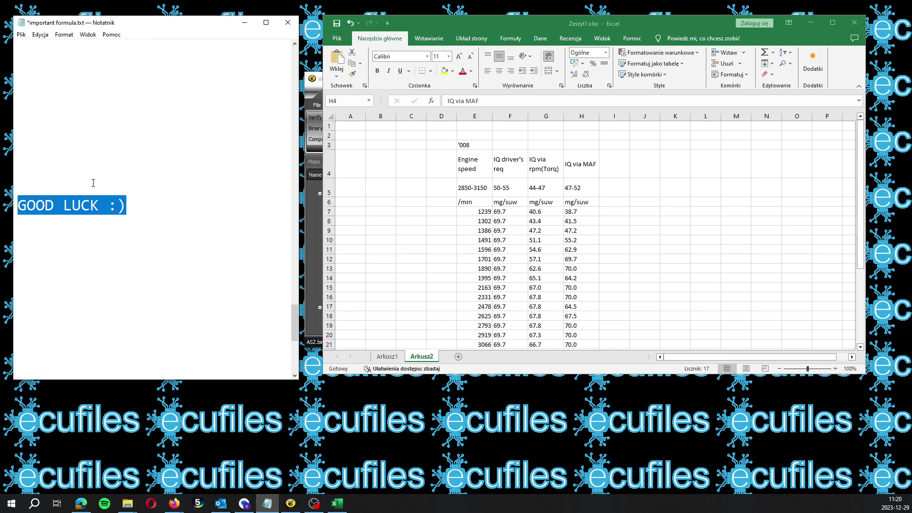